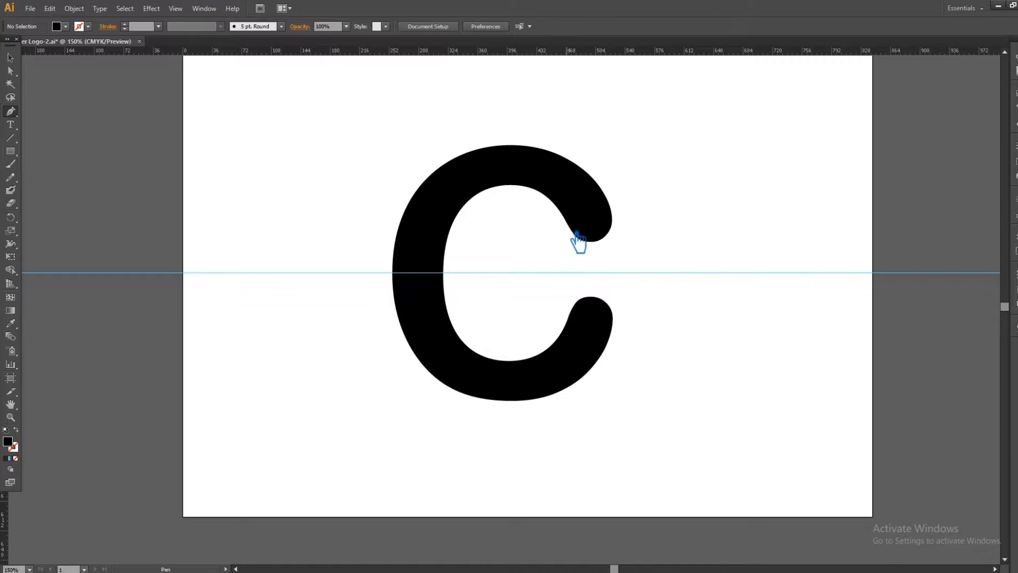
# Step: Draw an unfilled curve with the Pen tool from the C's upper inner edge to its outer left edge at about X 254, Y 313 px
pyautogui.click(555, 205)
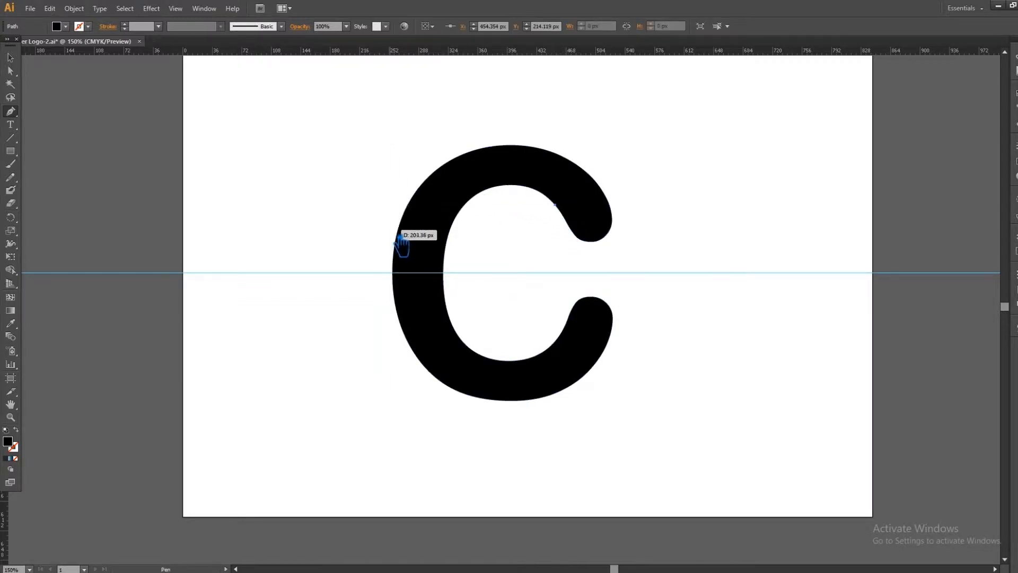
pyautogui.moveTo(392, 273); pyautogui.dragTo(347, 437)
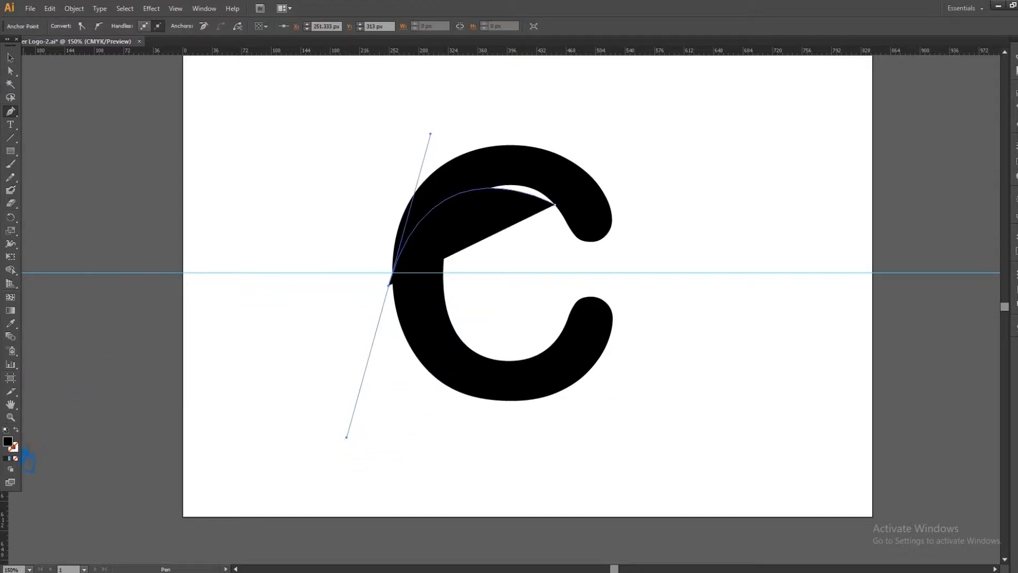
pyautogui.press('/')
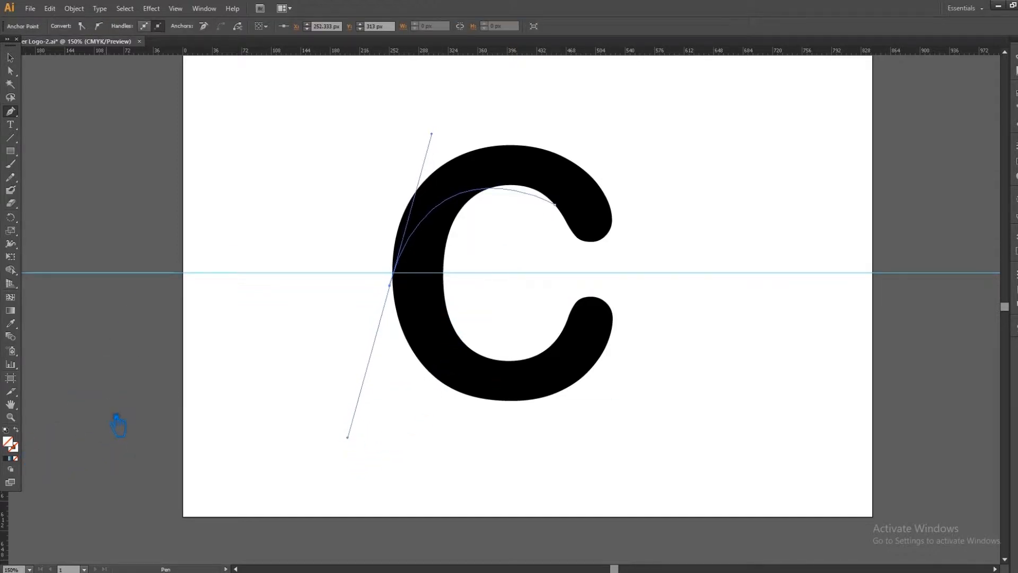
pyautogui.press('Right')
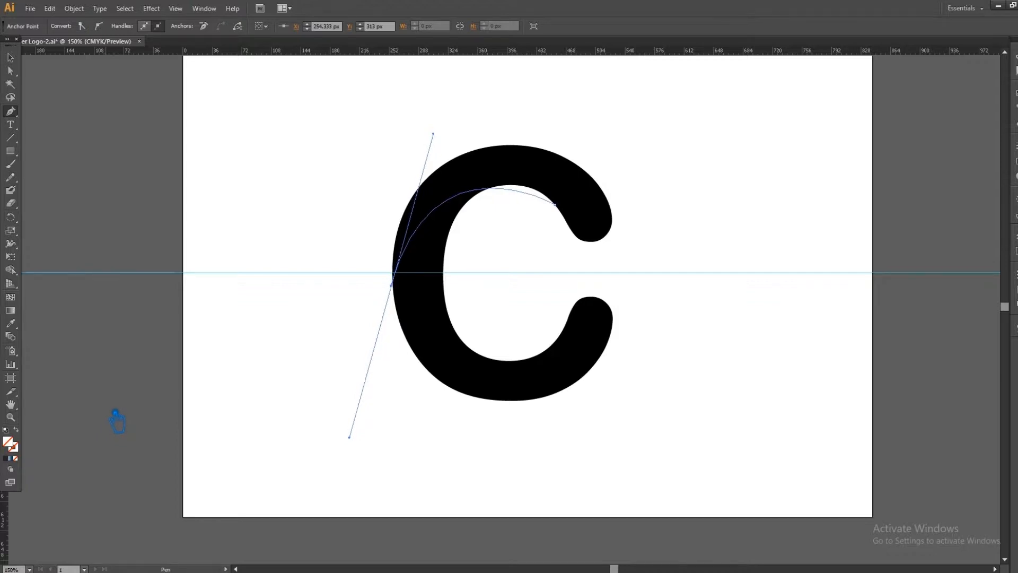
# Step: Reshape the curve by moving both end anchors along the letter's edges, the lower one to about X 260, Y 354 px, and adjusting its handle
pyautogui.click(10, 71)
pyautogui.moveTo(563, 210); pyautogui.dragTo(544, 194)
pyautogui.moveTo(397, 292); pyautogui.dragTo(406, 326)
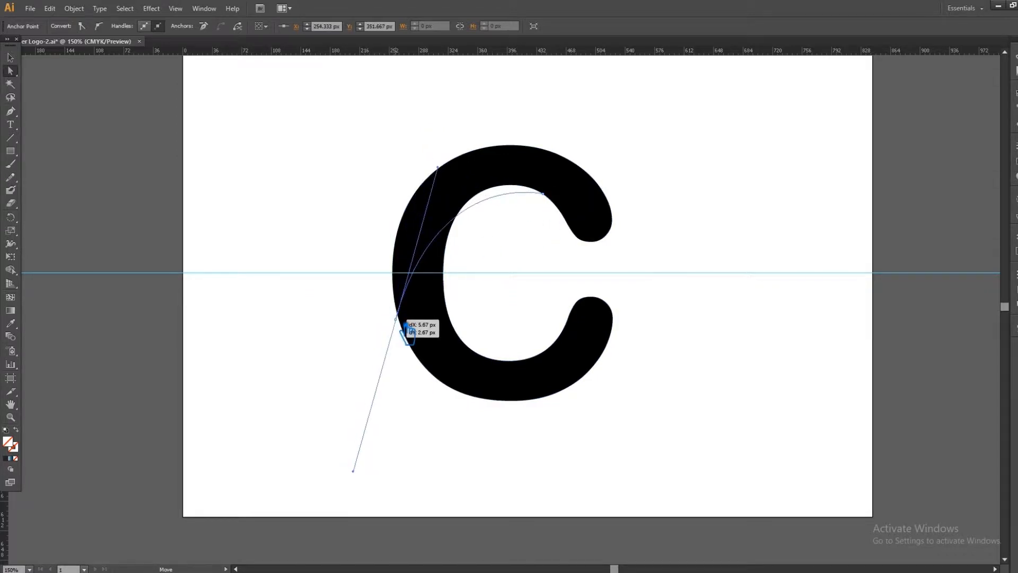
pyautogui.moveTo(433, 166); pyautogui.dragTo(438, 141)
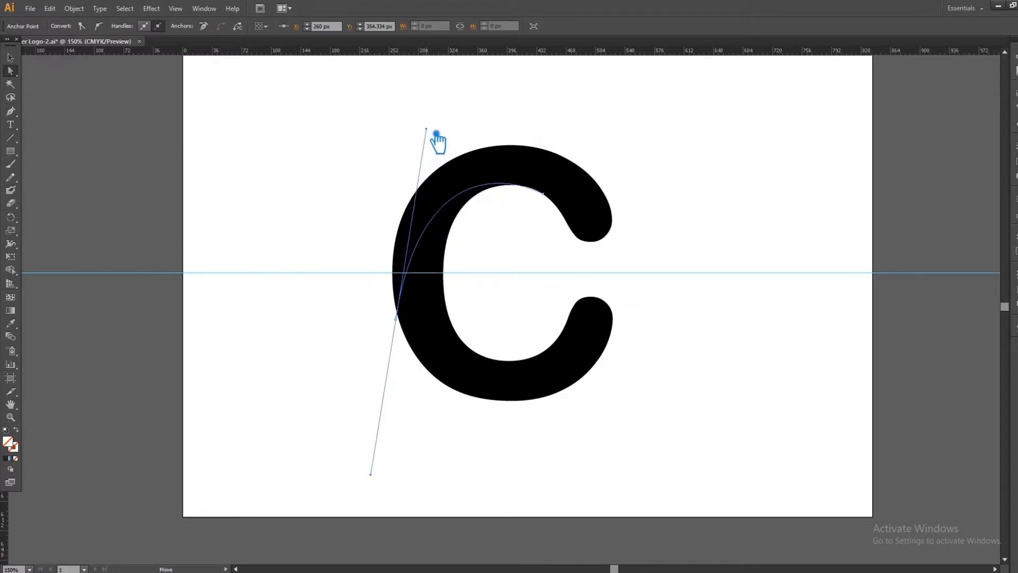
pyautogui.click(10, 57)
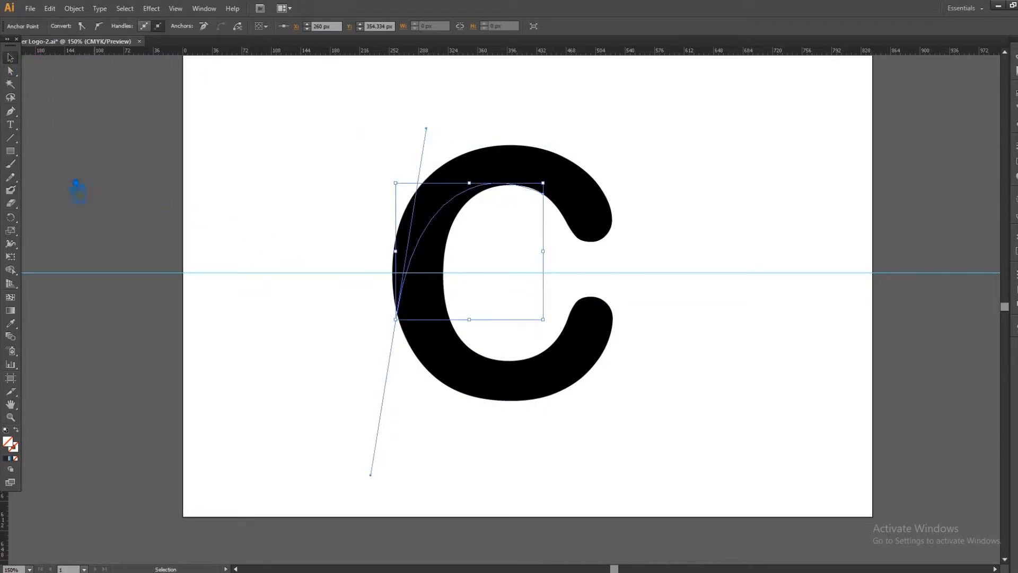
pyautogui.click(10, 71)
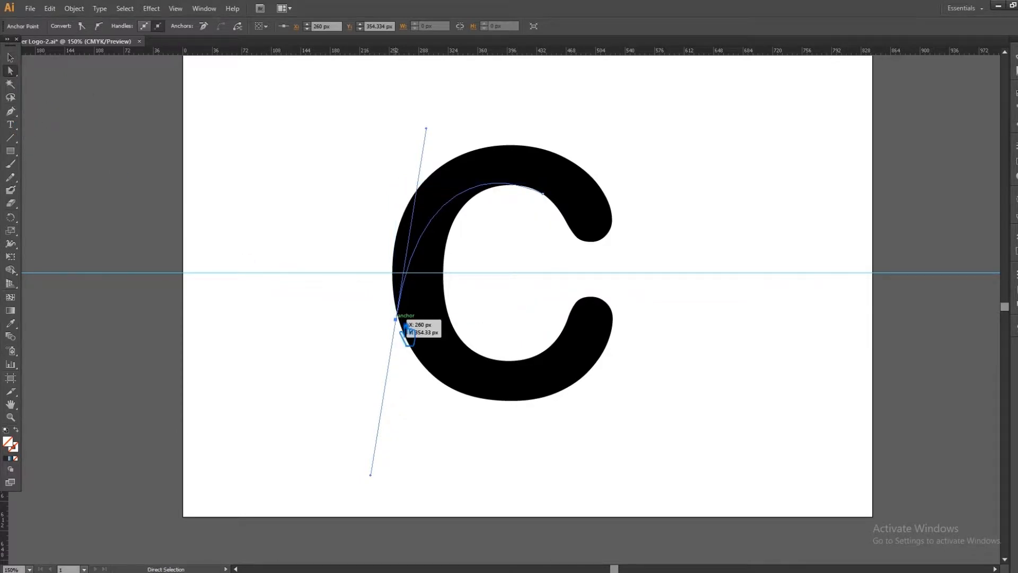
# Step: Try moving a copy of the curve straight down onto the lower half of the C
pyautogui.click(10, 57)
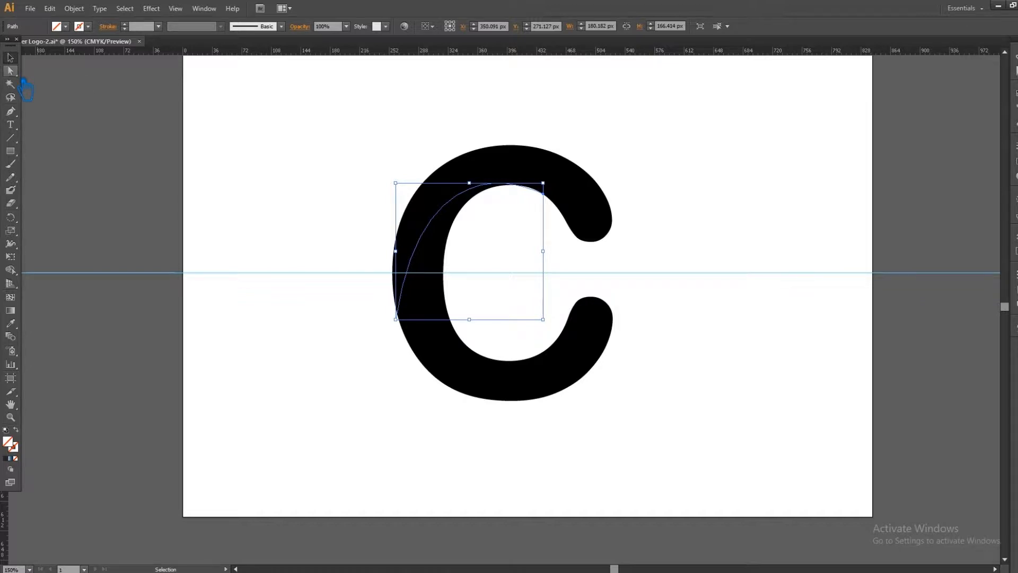
pyautogui.press('Down')
pyautogui.press('Down')
pyautogui.press('Down')
pyautogui.press('Down')
pyautogui.press('Down')
pyautogui.press('Down')
pyautogui.press('Down')
pyautogui.press('Down')
pyautogui.press('Down')
pyautogui.press('Down')
pyautogui.press('Down')
pyautogui.press('Down')
pyautogui.press('Down')
pyautogui.press('Down')
pyautogui.press('Down')
pyautogui.press('Down')
pyautogui.press('Down')
pyautogui.press('Down')
pyautogui.press('Down')
pyautogui.press('Down')
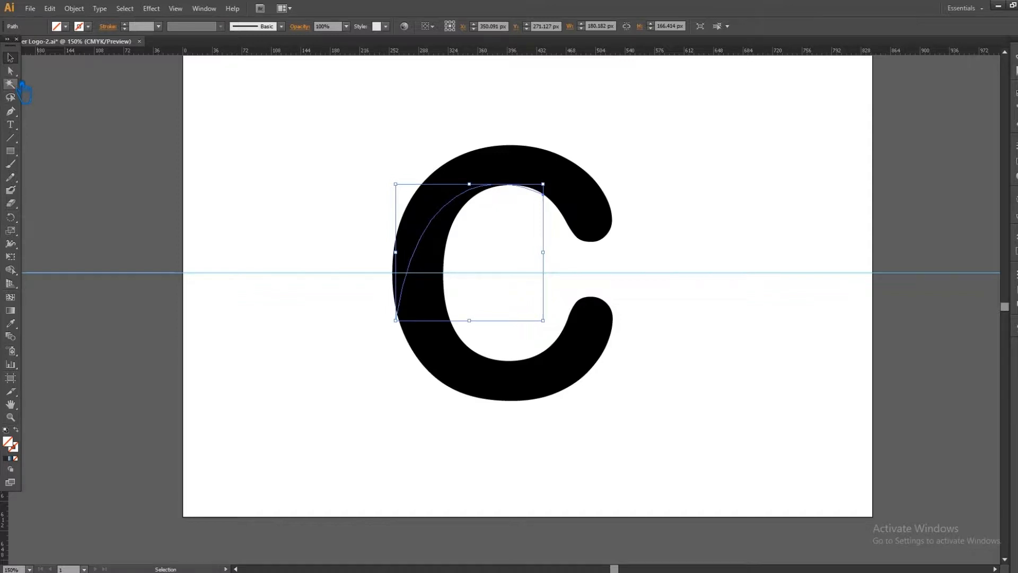
pyautogui.press('Down')
pyautogui.press('Down')
pyautogui.press('Down')
pyautogui.press('Down')
pyautogui.press('Down')
pyautogui.press('Down')
pyautogui.press('Down')
pyautogui.press('Down')
pyautogui.press('Down')
pyautogui.press('Down')
pyautogui.press('Down')
pyautogui.press('Down')
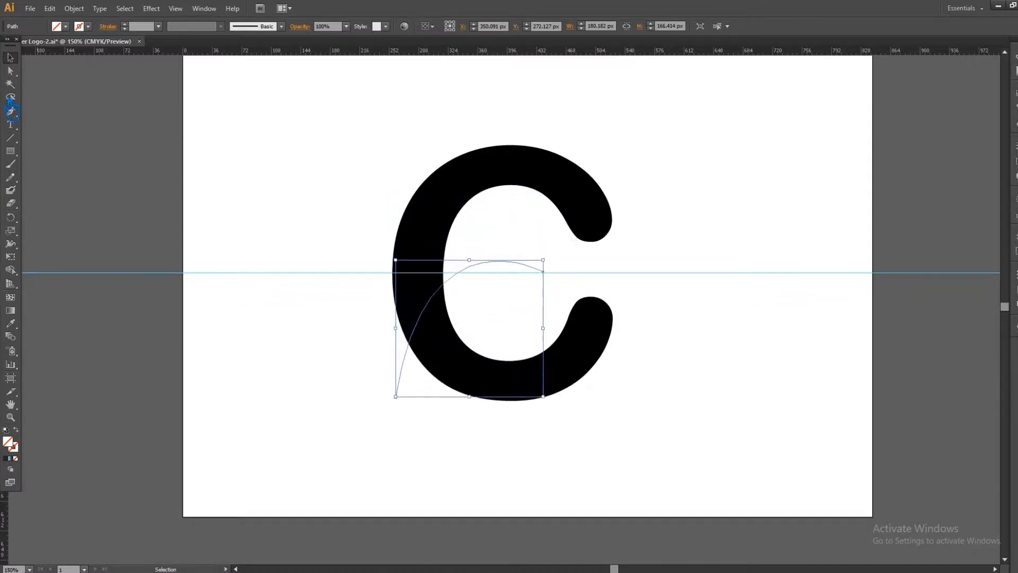
# Step: Reflect the copied curve horizontally, and delete the copy
pyautogui.rightClick(493, 307)
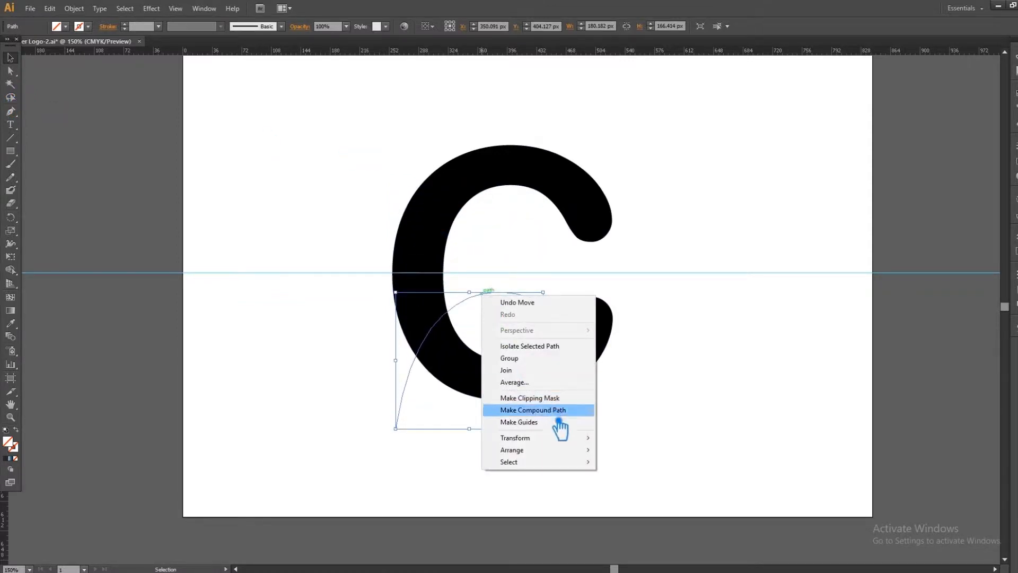
pyautogui.moveTo(557, 446)
pyautogui.click(666, 473)
pyautogui.click(549, 366)
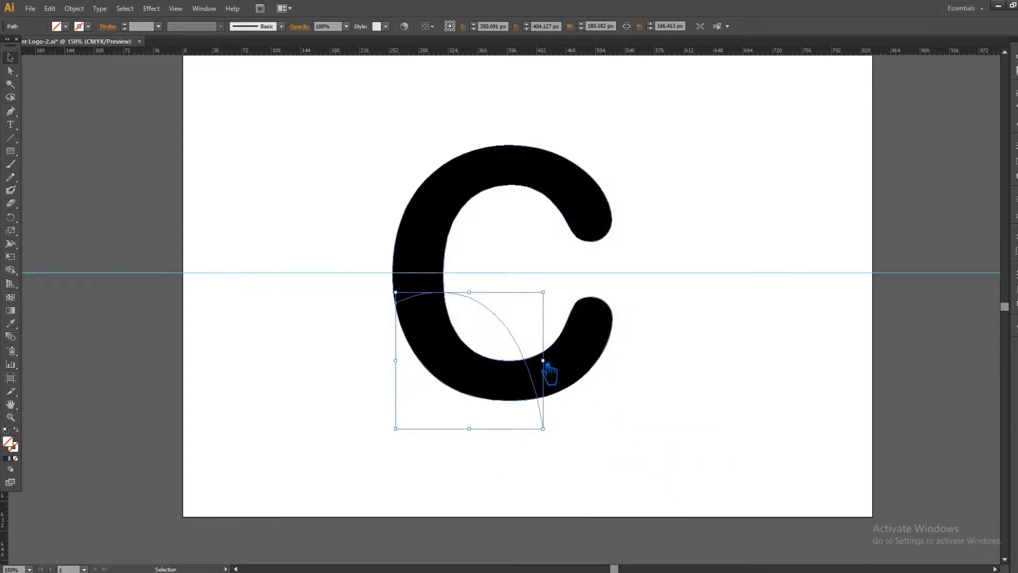
pyautogui.press('Delete')
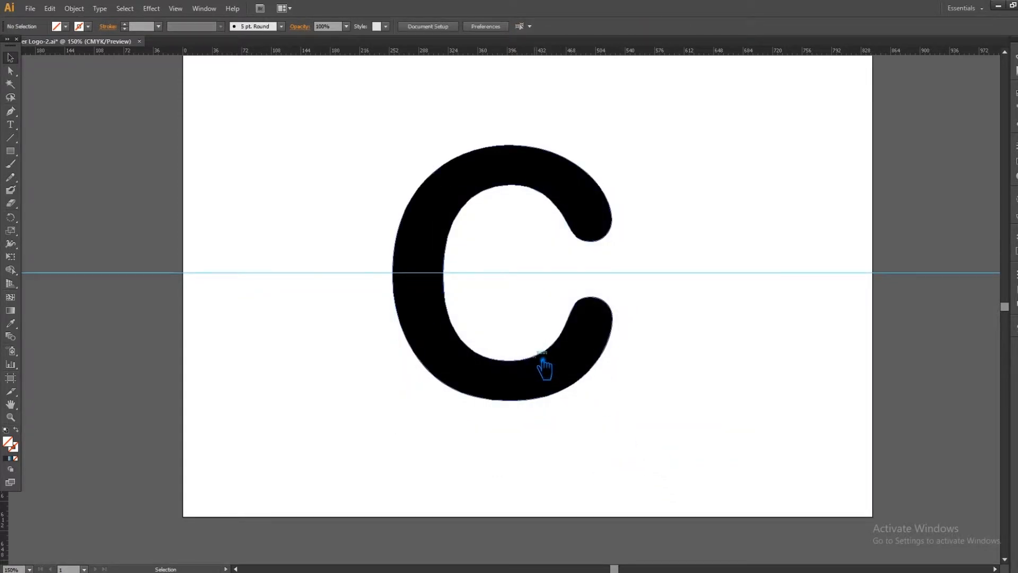
# Step: Give the remaining curve a dark red #7c1230 stroke with no fill
pyautogui.click(506, 196)
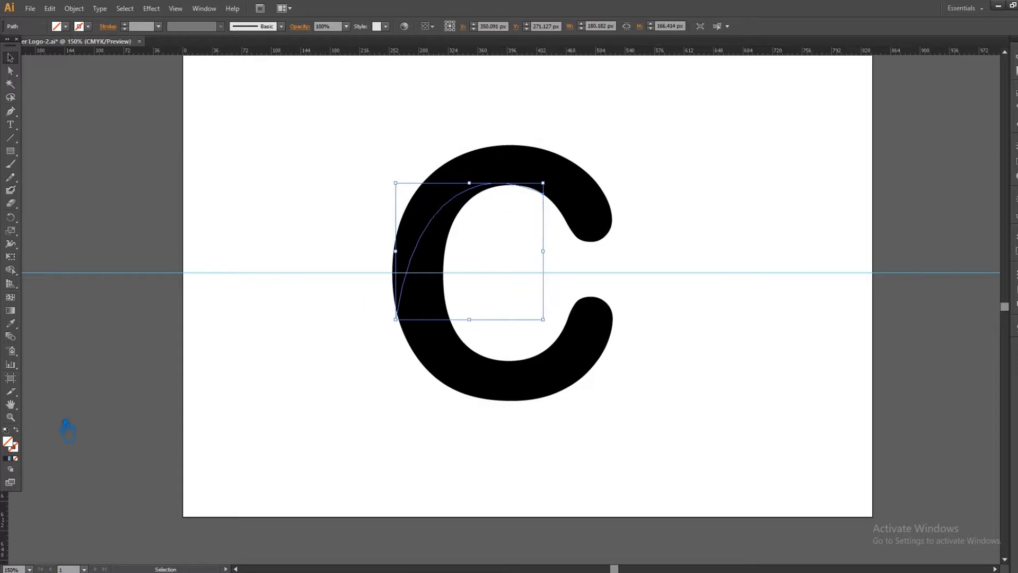
pyautogui.click(5, 458)
pyautogui.doubleClick(8, 442)
pyautogui.click(780, 209)
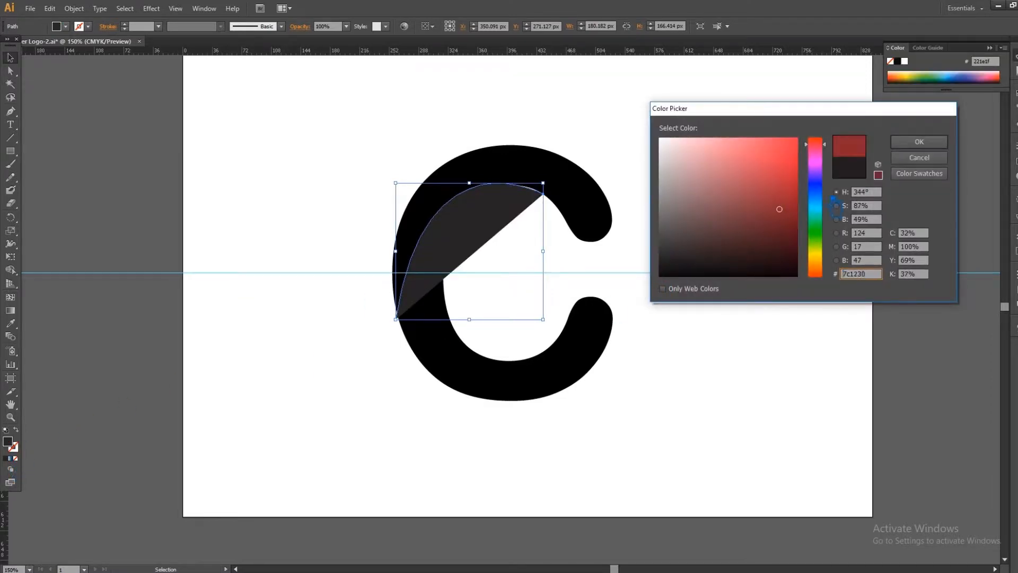
pyautogui.click(918, 141)
pyautogui.click(16, 429)
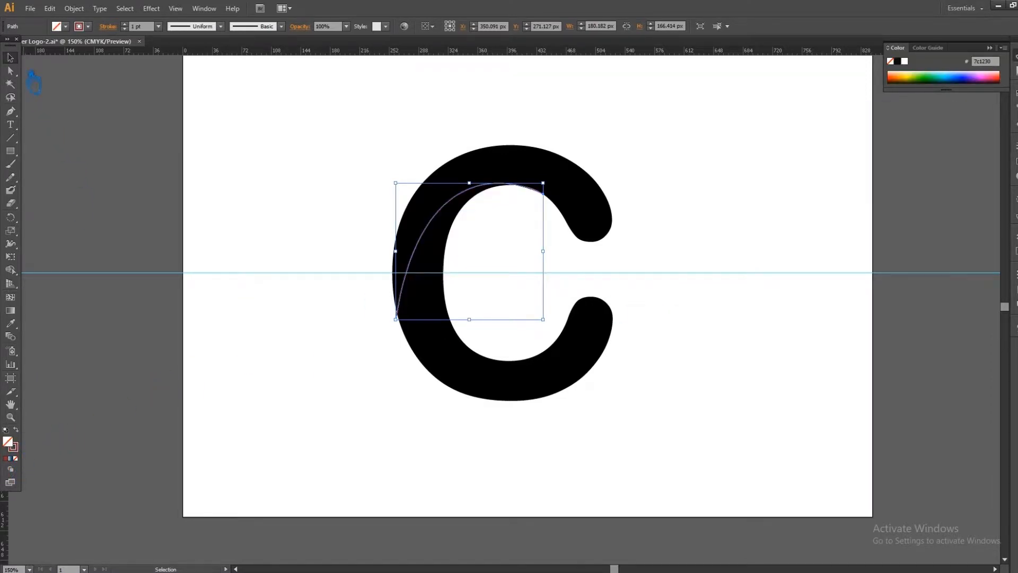
pyautogui.click(277, 169)
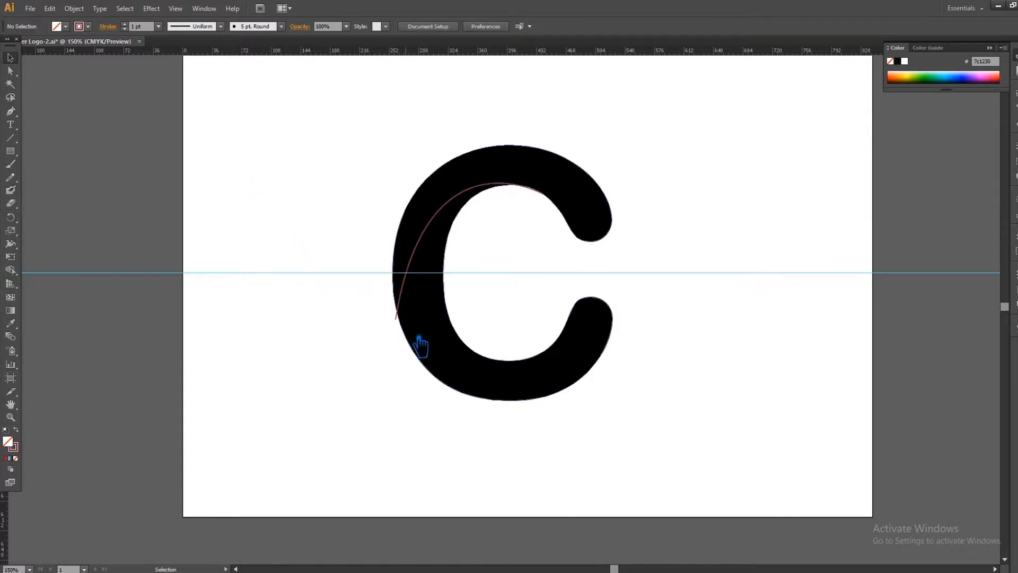
# Step: Draw a second curve from the C's lower outer edge to the inner left edge at about X 325, Y 350 px
pyautogui.click(10, 112)
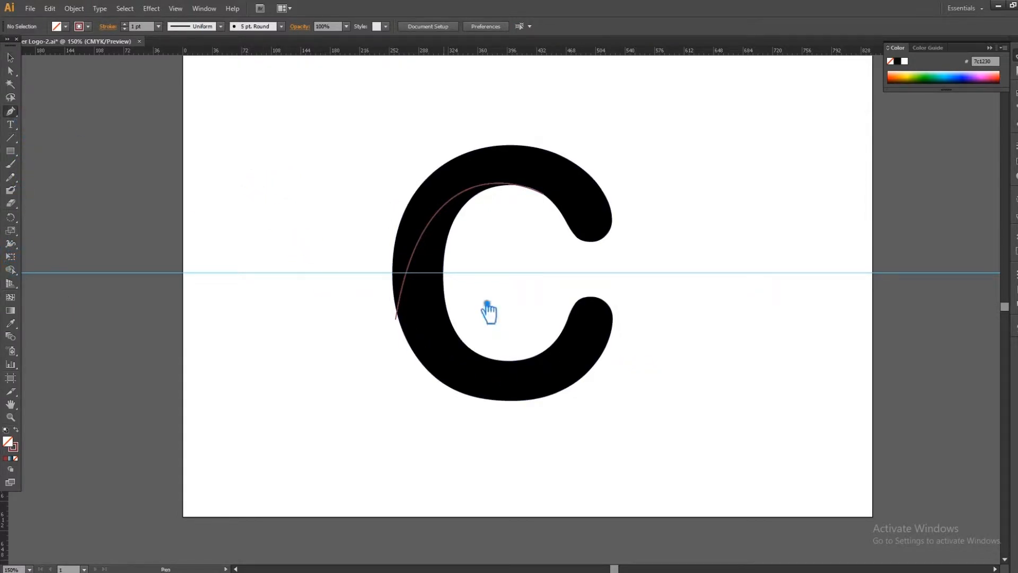
pyautogui.click(585, 375)
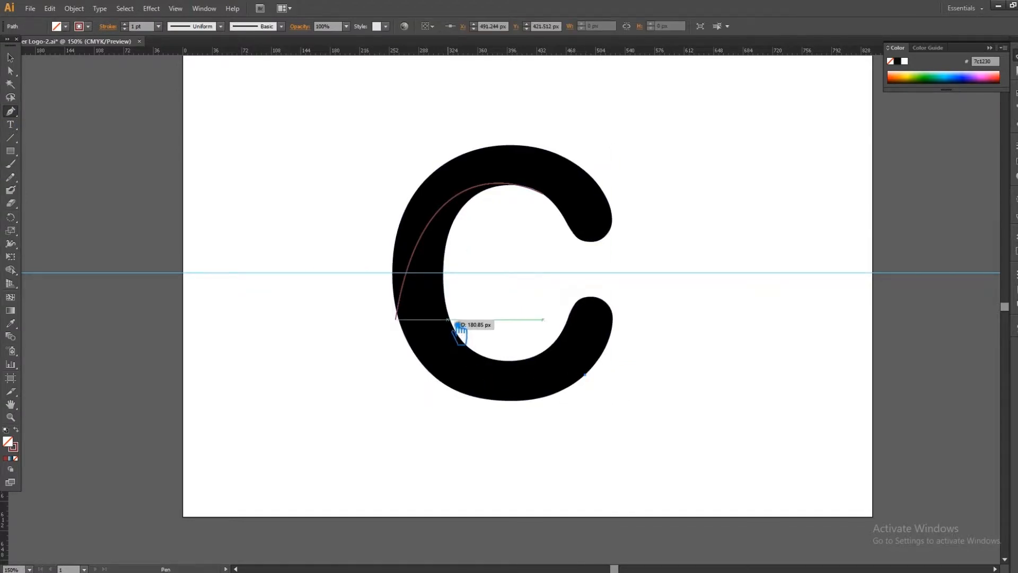
pyautogui.moveTo(448, 316); pyautogui.dragTo(443, 206)
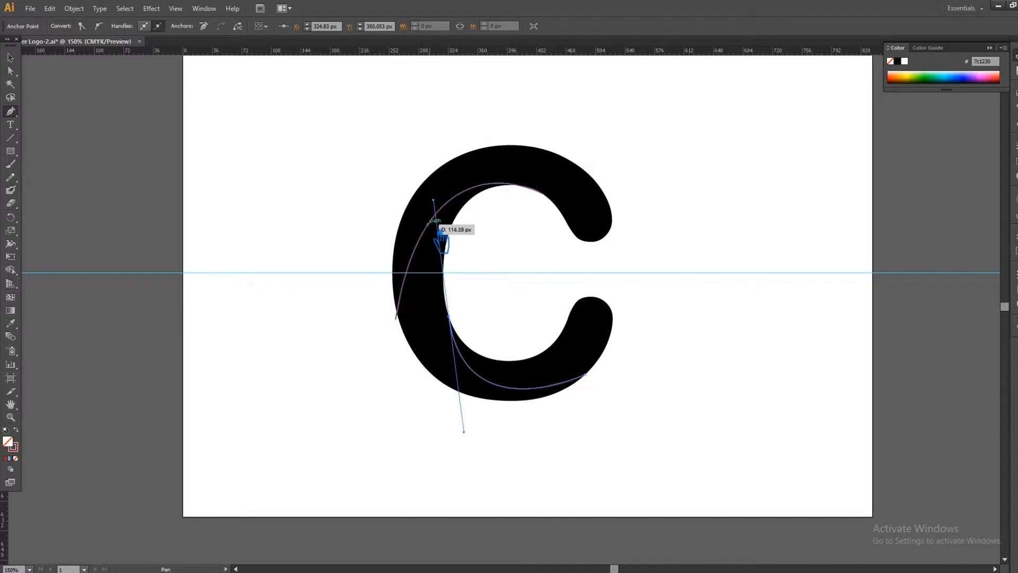
# Step: Refine the upper curve, moving its ends to about X 269, Y 384 px and X 412, Y 192 px and tilting its handle past vertical
pyautogui.click(11, 71)
pyautogui.click(396, 320)
pyautogui.moveTo(408, 326); pyautogui.dragTo(409, 327)
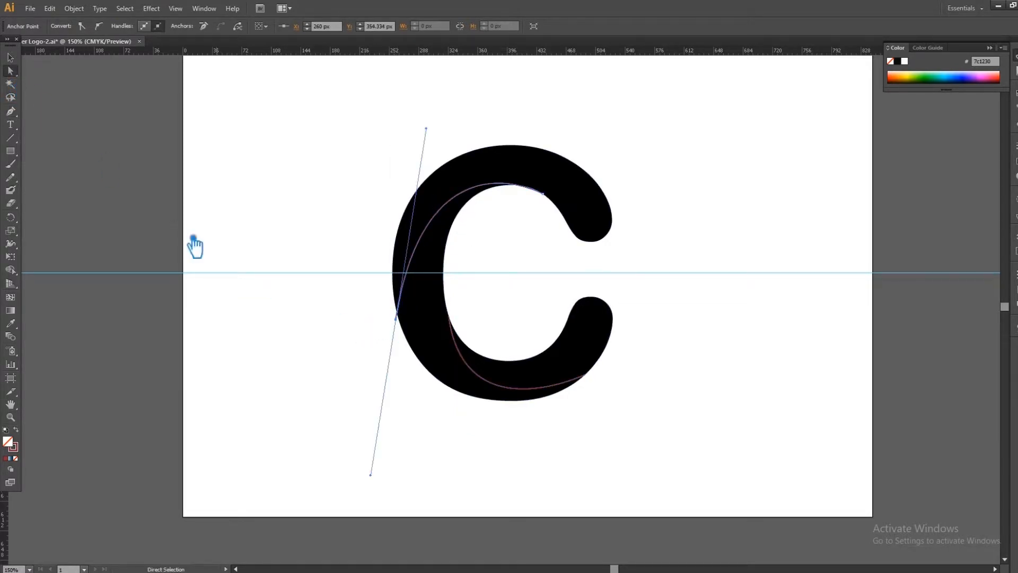
pyautogui.keyDown('alt'); pyautogui.click(396, 319); pyautogui.keyUp('alt')
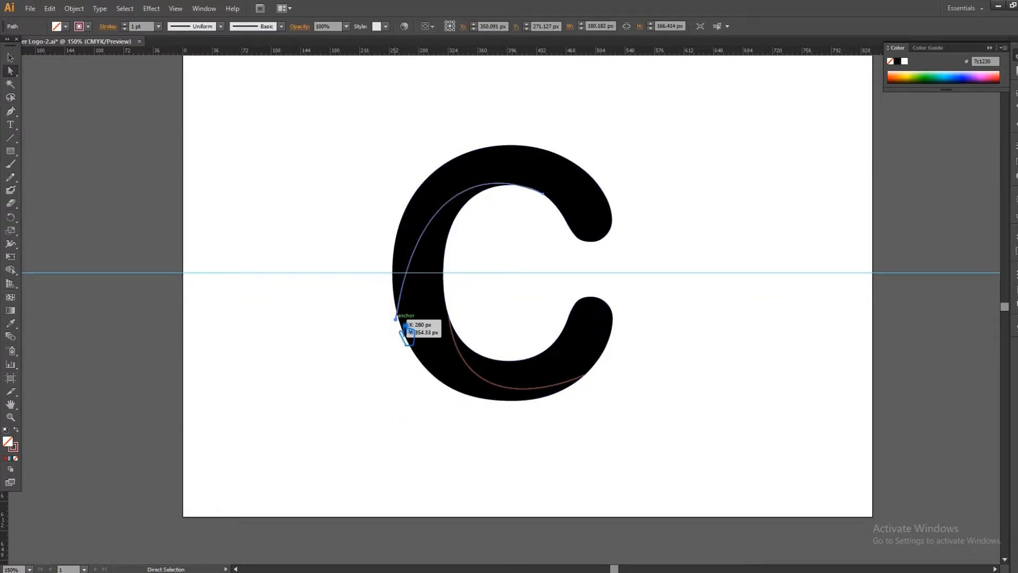
pyautogui.moveTo(406, 328); pyautogui.dragTo(405, 335)
pyautogui.moveTo(552, 204); pyautogui.dragTo(534, 193)
pyautogui.moveTo(404, 333); pyautogui.dragTo(409, 346)
pyautogui.moveTo(444, 158); pyautogui.dragTo(394, 166)
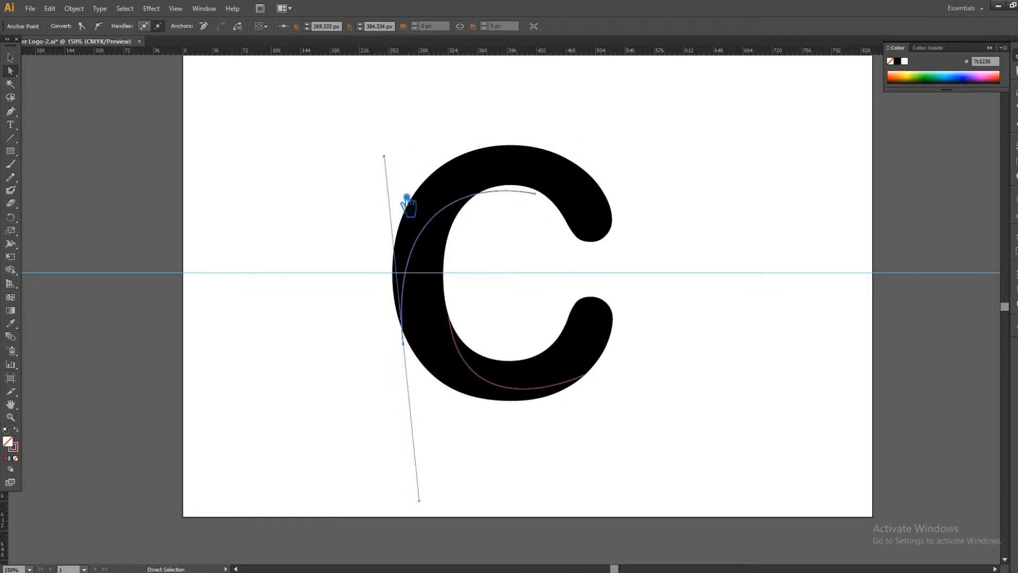
pyautogui.moveTo(548, 205); pyautogui.dragTo(532, 194)
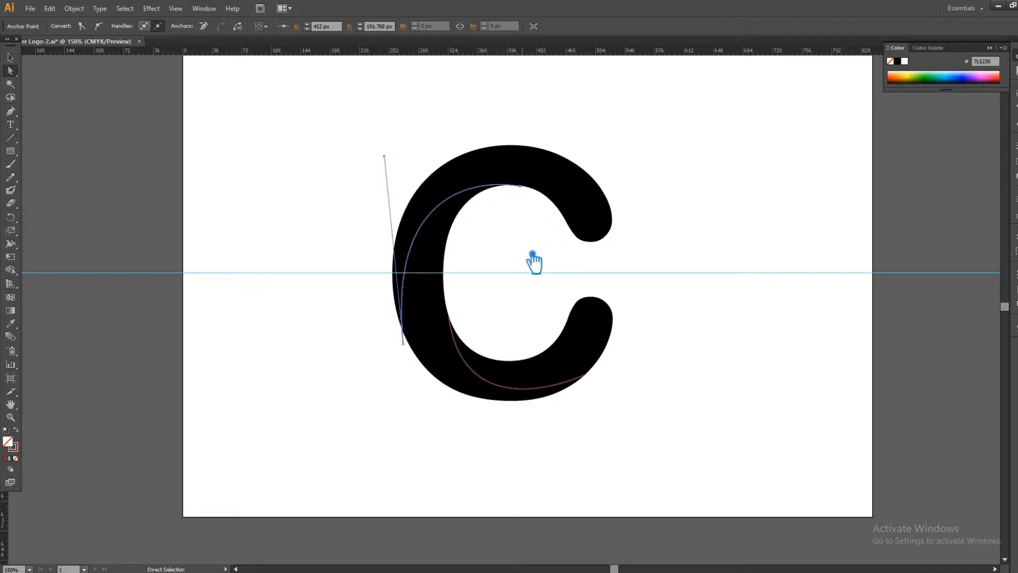
# Step: Extend the lower curve's outer end just past the C to about X 499, Y 422 px and convert that anchor to a smooth point
pyautogui.click(10, 58)
pyautogui.click(677, 395)
pyautogui.click(590, 382)
pyautogui.press('a')
pyautogui.click(460, 322)
pyautogui.moveTo(460, 321); pyautogui.dragTo(460, 319)
pyautogui.moveTo(594, 379); pyautogui.dragTo(605, 387)
pyautogui.moveTo(10, 111); pyautogui.dragTo(79, 155)
pyautogui.moveTo(591, 375); pyautogui.dragTo(581, 396)
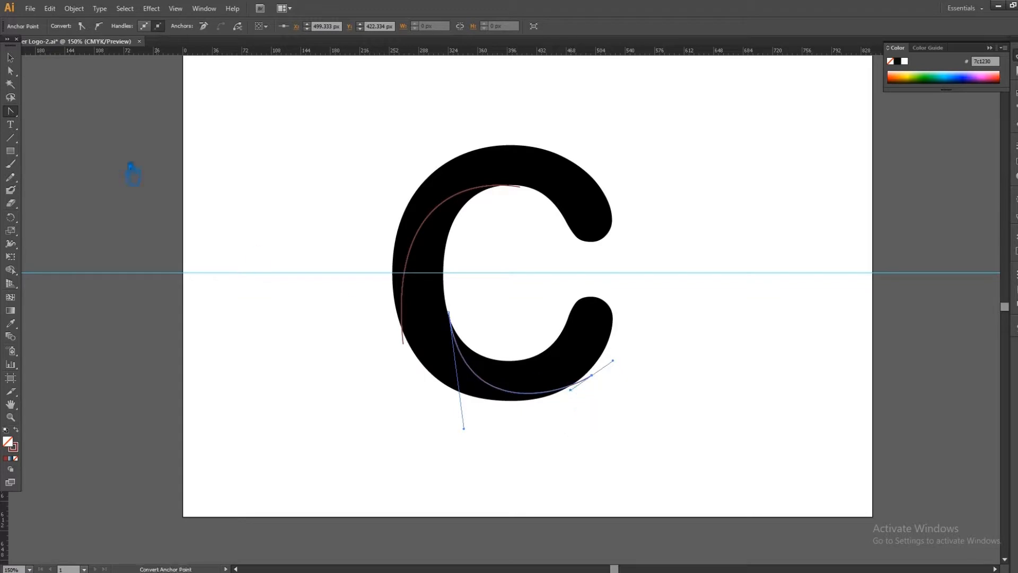
pyautogui.click(10, 57)
pyautogui.click(229, 162)
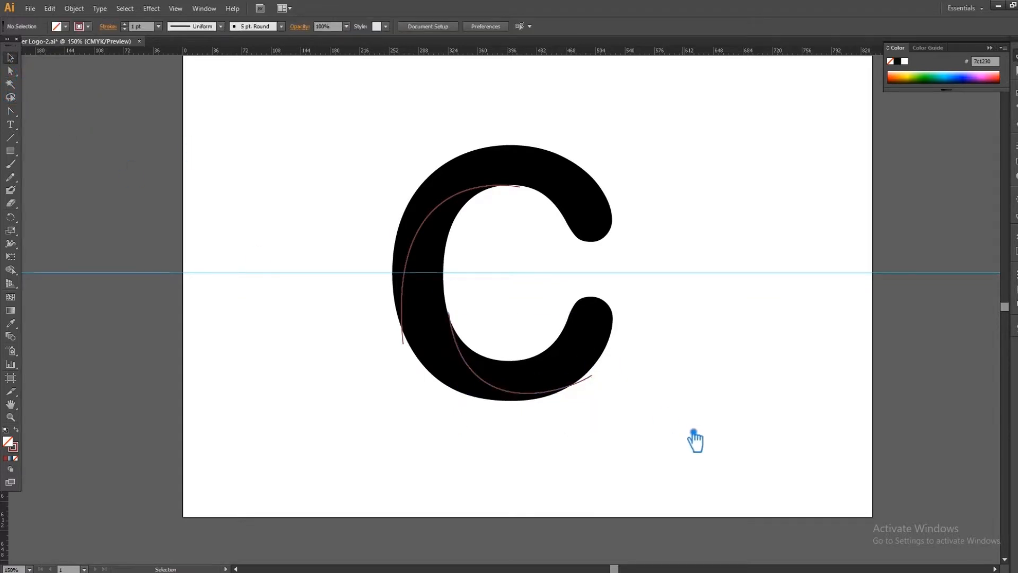
# Step: Remove the stroke colour from both dividing curves
pyautogui.keyDown('shift'); pyautogui.click(469, 358); pyautogui.keyUp('shift')
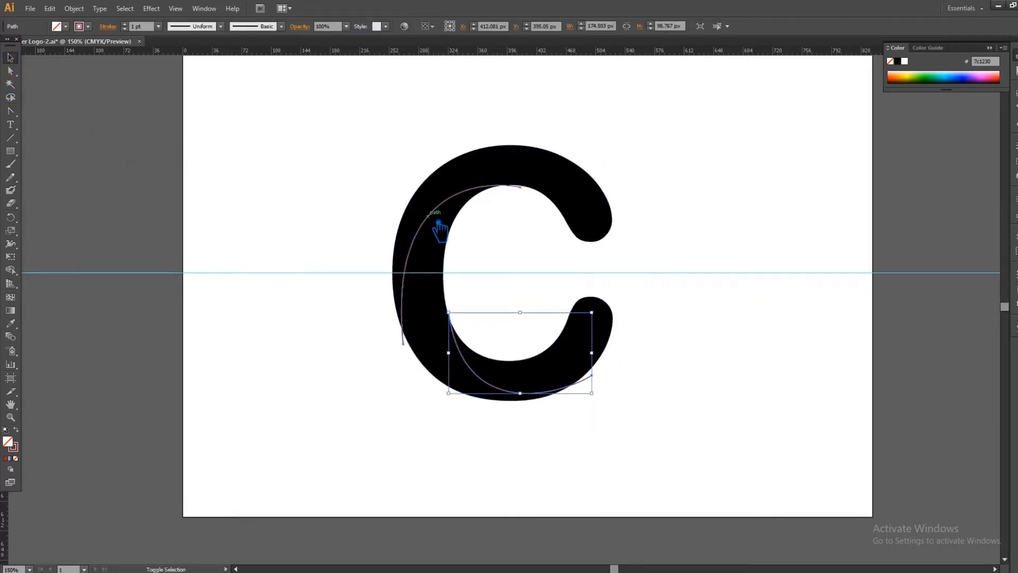
pyautogui.keyDown('shift'); pyautogui.click(439, 223); pyautogui.keyUp('shift')
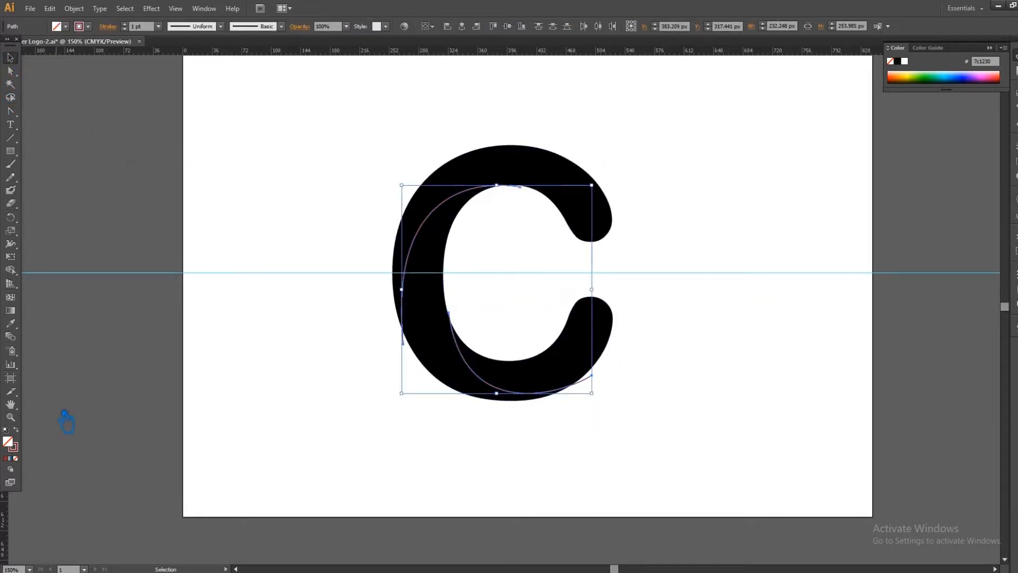
pyautogui.click(16, 458)
# Step: Divide the C along both curves with Pathfinder Divide and ungroup the resulting pieces
pyautogui.moveTo(693, 481)
pyautogui.mouseDown()
pyautogui.moveTo(656, 441)
pyautogui.moveTo(260, 138)
pyautogui.mouseUp()
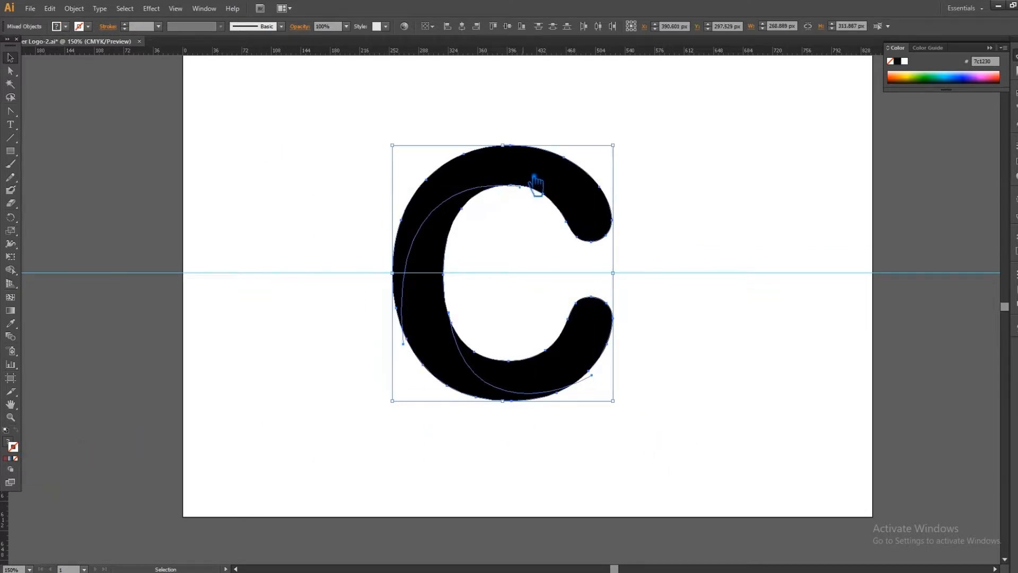
pyautogui.hotkey('shift', 'ctrl', 'F9')
pyautogui.click(915, 319)
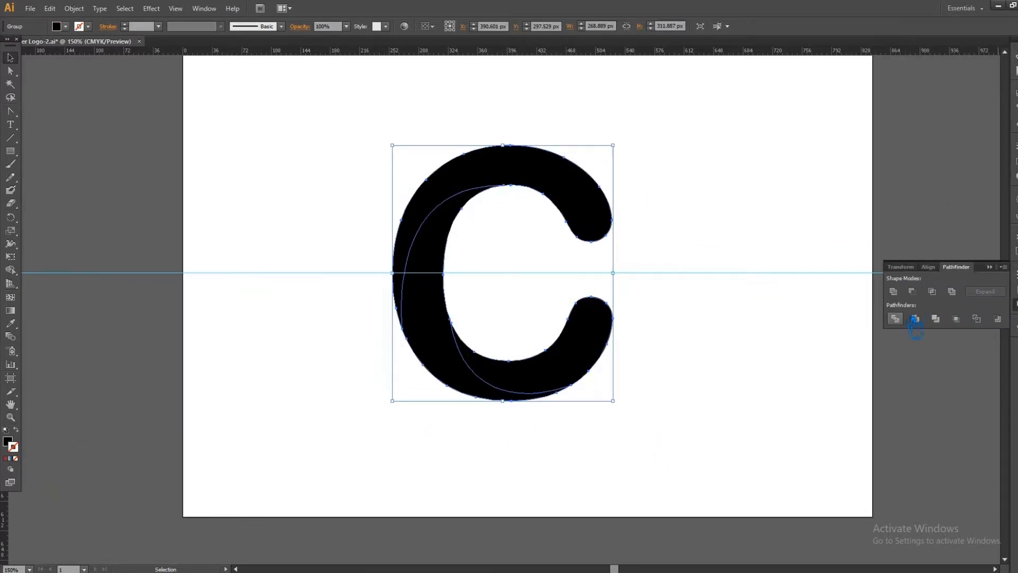
pyautogui.rightClick(445, 277)
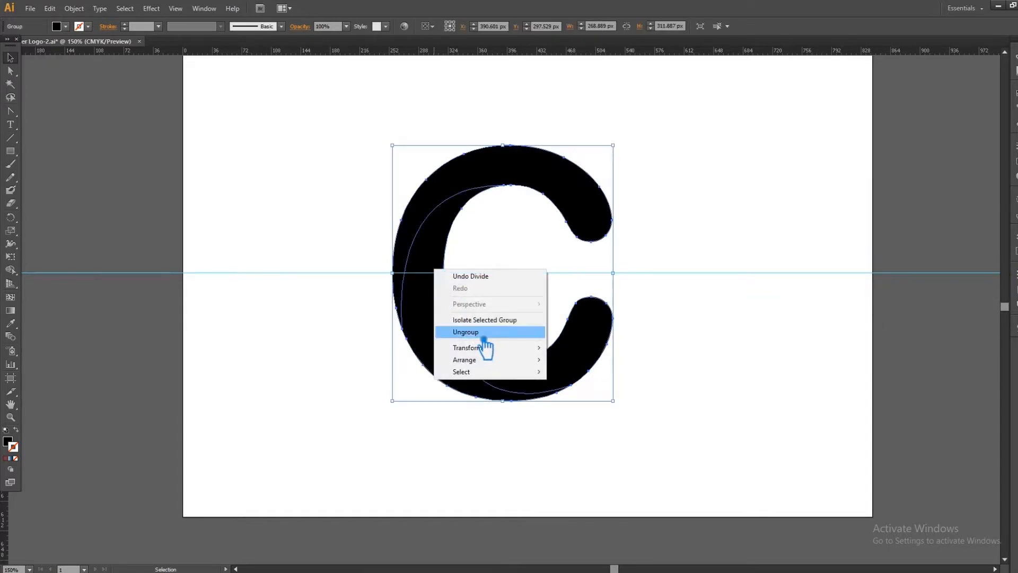
pyautogui.click(479, 332)
pyautogui.click(715, 318)
# Step: Fill the lower piece of the C with a light-to-dark blue gradient
pyautogui.click(577, 365)
pyautogui.click(15, 311)
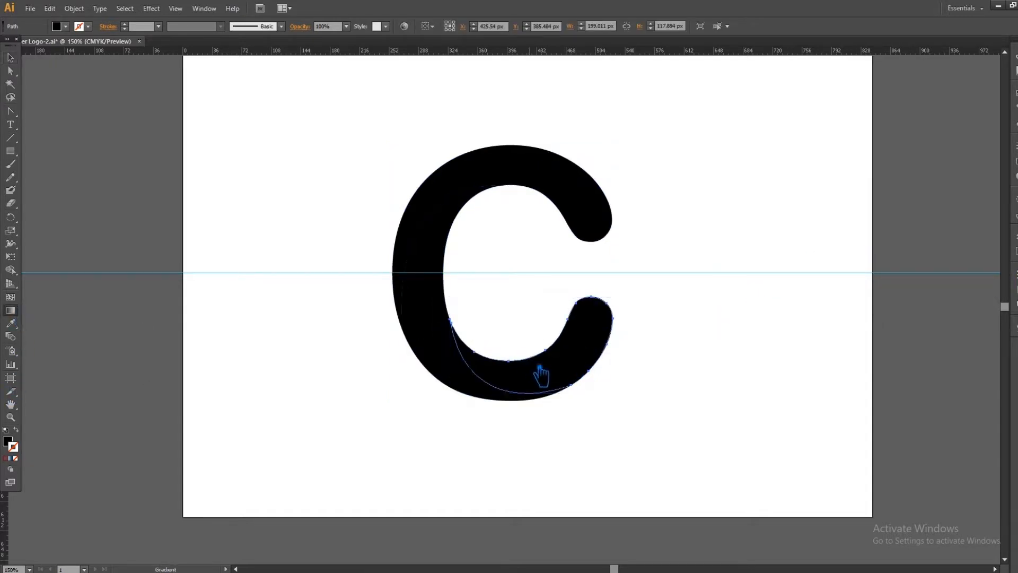
pyautogui.click(8, 440)
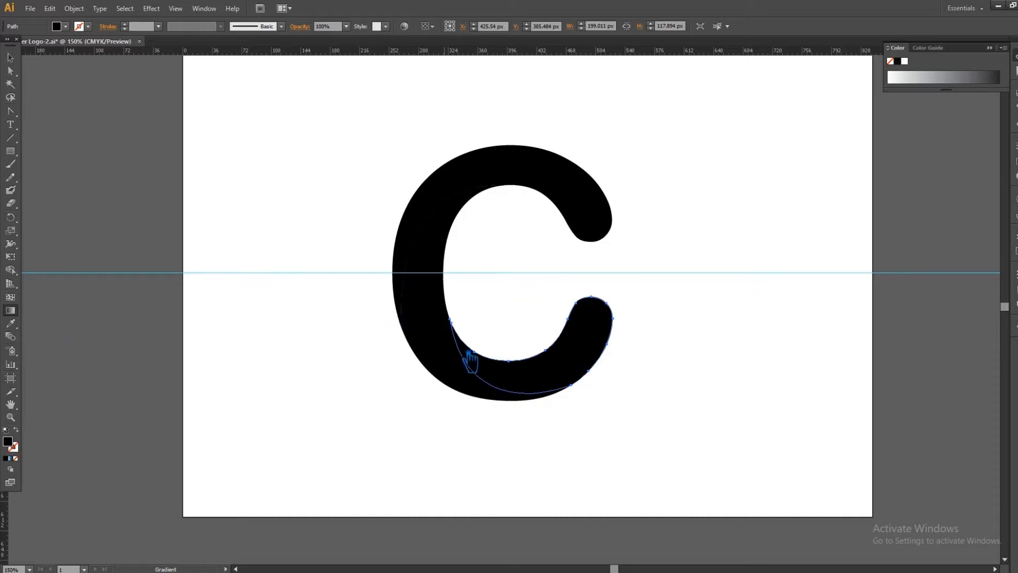
pyautogui.click(535, 380)
# Step: Copy the lower piece's blue gradient onto the middle-left crescent piece with the Eyedropper tool
pyautogui.click(10, 58)
pyautogui.click(426, 265)
pyautogui.click(11, 323)
pyautogui.click(517, 392)
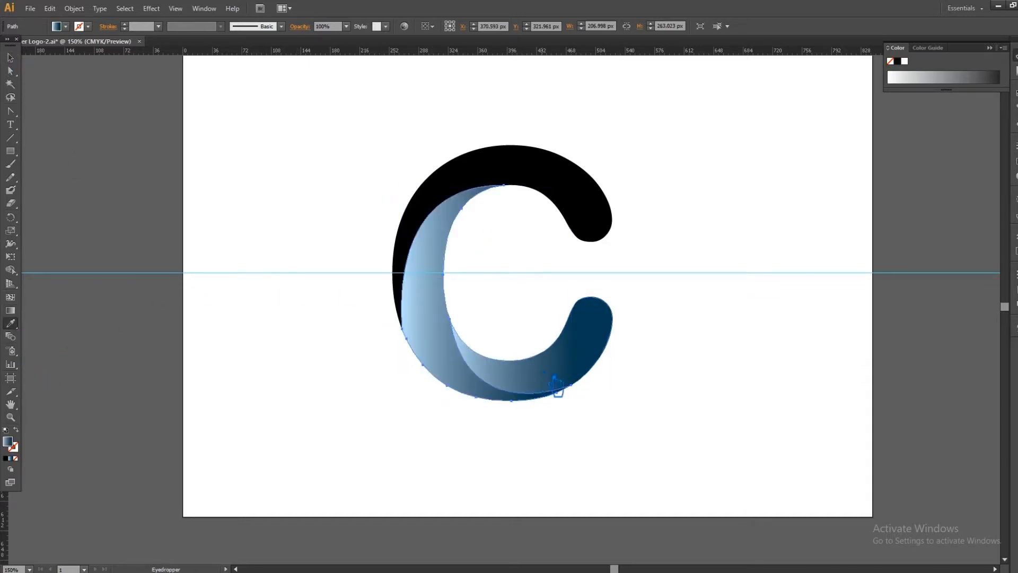
# Step: Copy the lower piece's blue gradient onto the upper piece of the C with the Eyedropper tool
pyautogui.press('v')
pyautogui.click(496, 178)
pyautogui.click(11, 323)
pyautogui.click(588, 352)
pyautogui.click(11, 58)
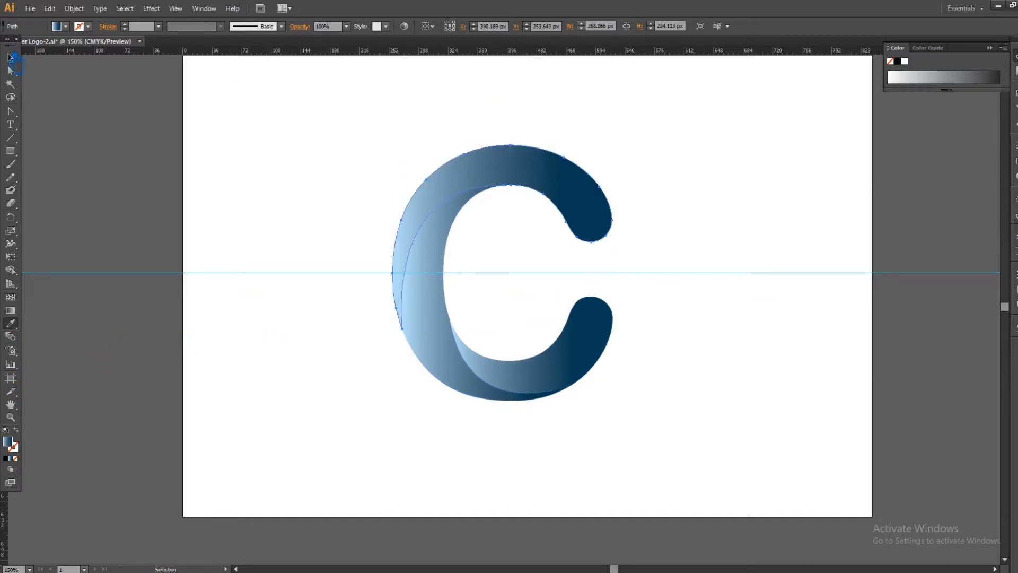
# Step: Reverse the upper piece's gradient to run dark to light, with the dark stop about a quarter along and the light stop at 100%
pyautogui.click(1015, 160)
pyautogui.click(968, 276)
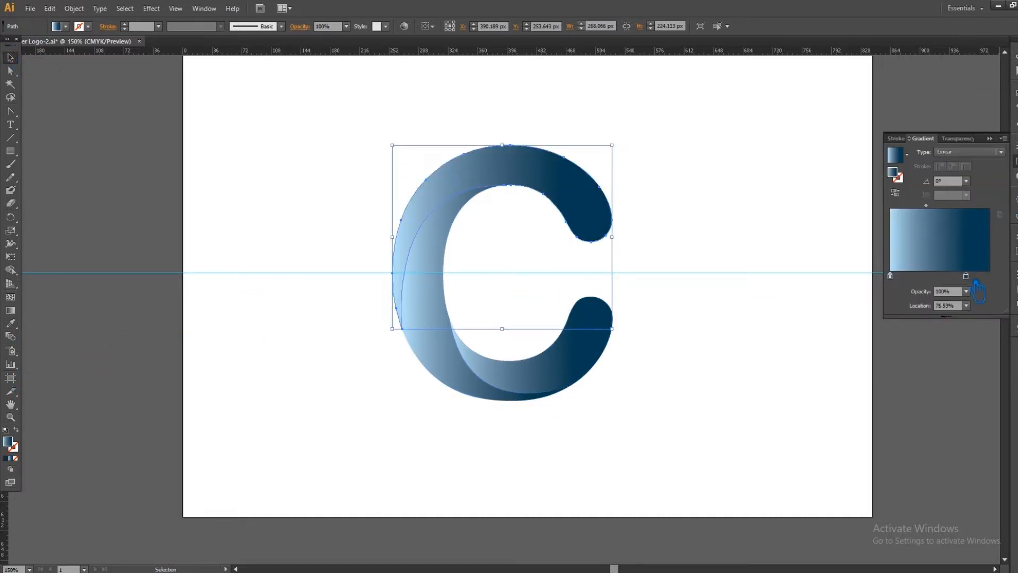
pyautogui.moveTo(966, 276); pyautogui.dragTo(914, 276)
pyautogui.moveTo(890, 276); pyautogui.dragTo(989, 276)
pyautogui.click(745, 241)
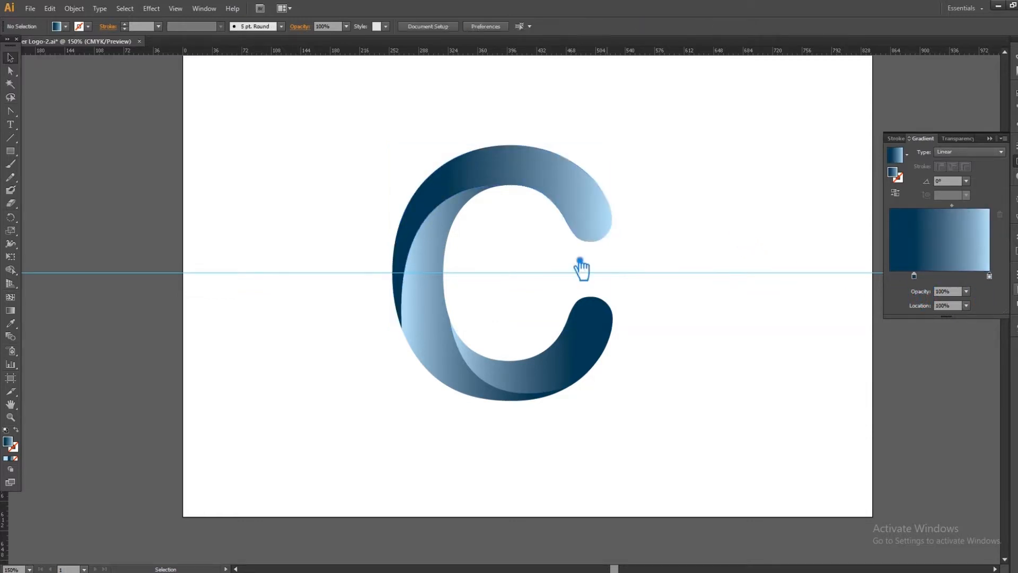
# Step: Try the upper piece's dark-to-light gradient on the middle-left crescent, and reapply the lower piece's gradient to it
pyautogui.click(434, 271)
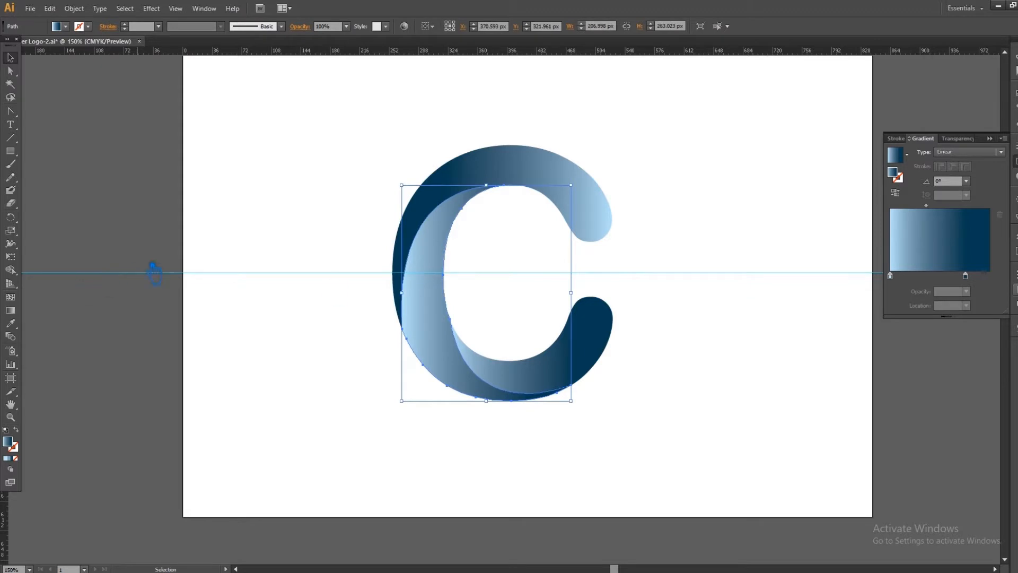
pyautogui.click(12, 324)
pyautogui.click(497, 168)
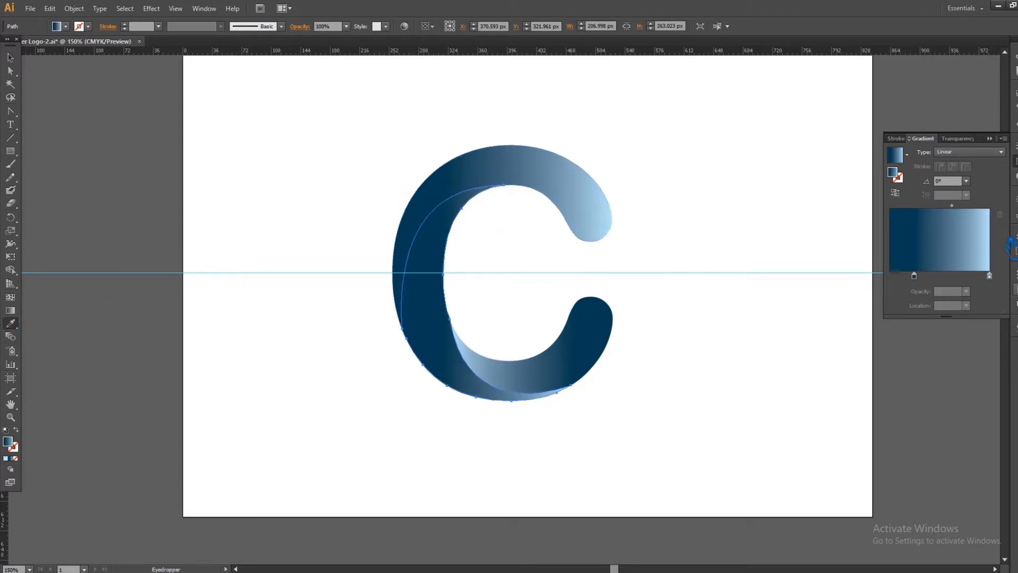
pyautogui.click(590, 348)
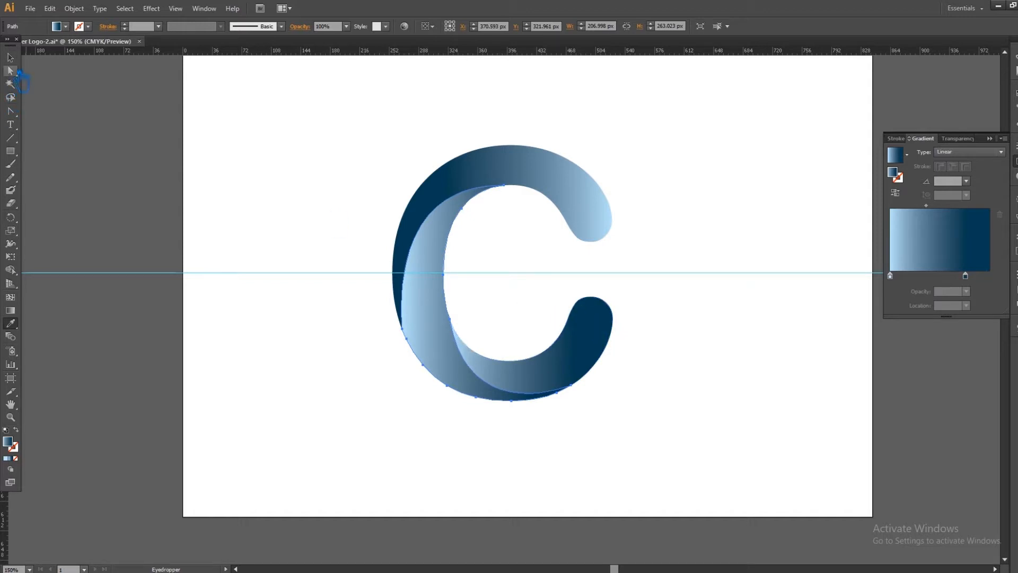
pyautogui.click(12, 59)
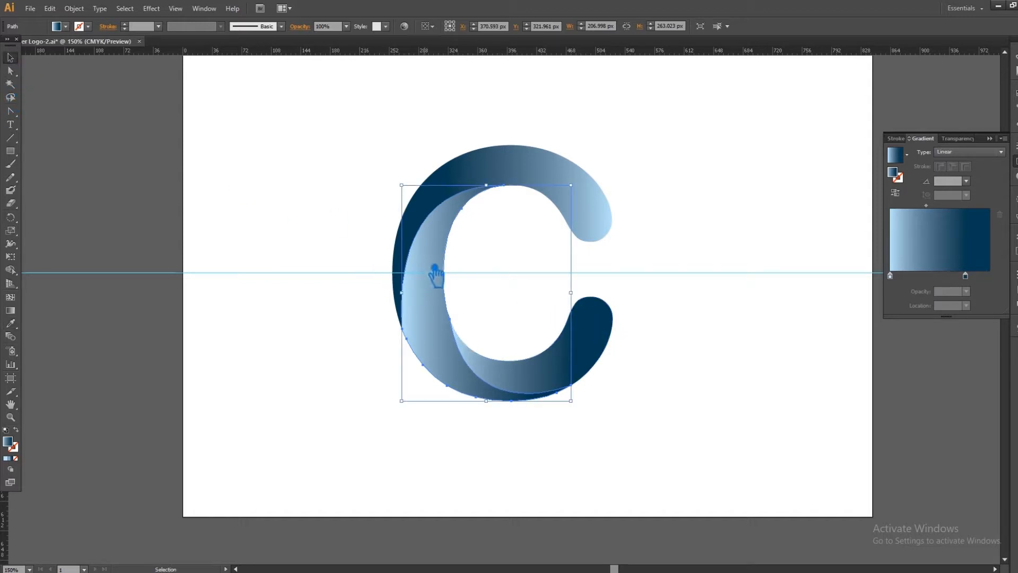
# Step: Copy the upper piece's gradient onto the crescent, setting its dark stop to 0% and its midpoint to 56.89%
pyautogui.click(11, 323)
pyautogui.click(584, 189)
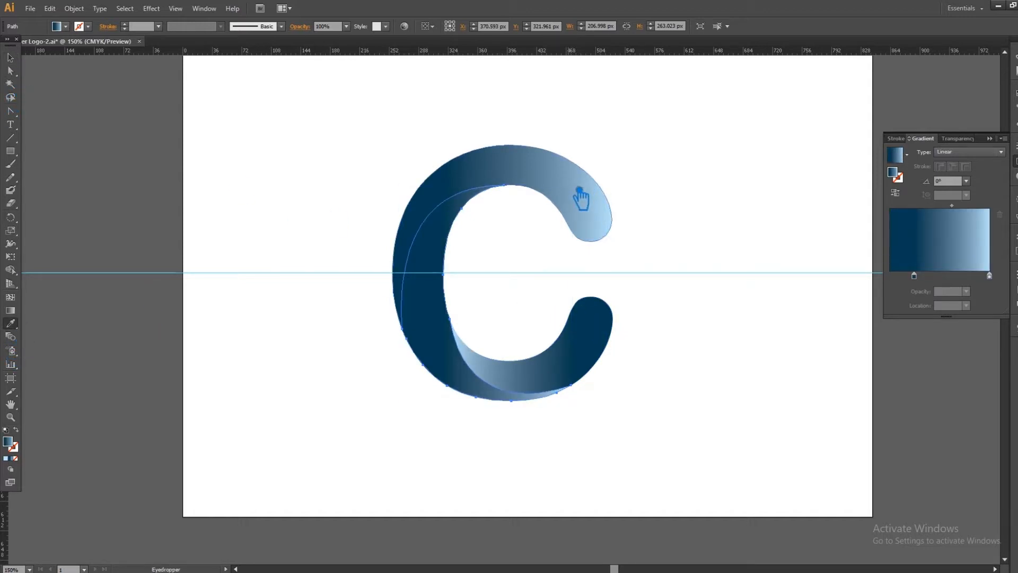
pyautogui.moveTo(914, 276); pyautogui.dragTo(891, 275)
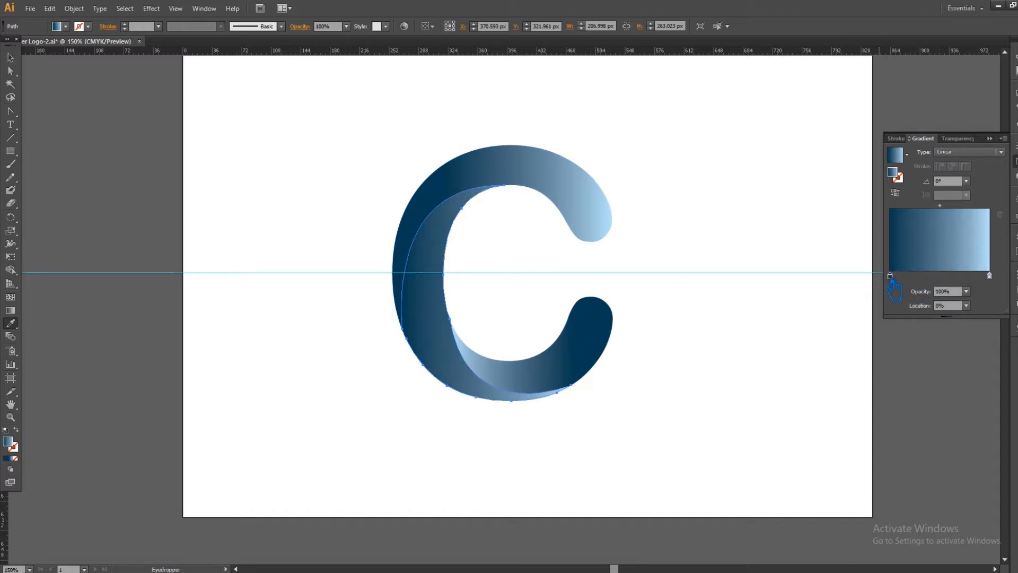
pyautogui.moveTo(941, 206); pyautogui.dragTo(955, 208)
pyautogui.moveTo(990, 276)
pyautogui.mouseDown()
pyautogui.moveTo(981, 282)
pyautogui.moveTo(991, 280)
pyautogui.mouseUp()
pyautogui.moveTo(954, 208); pyautogui.dragTo(949, 209)
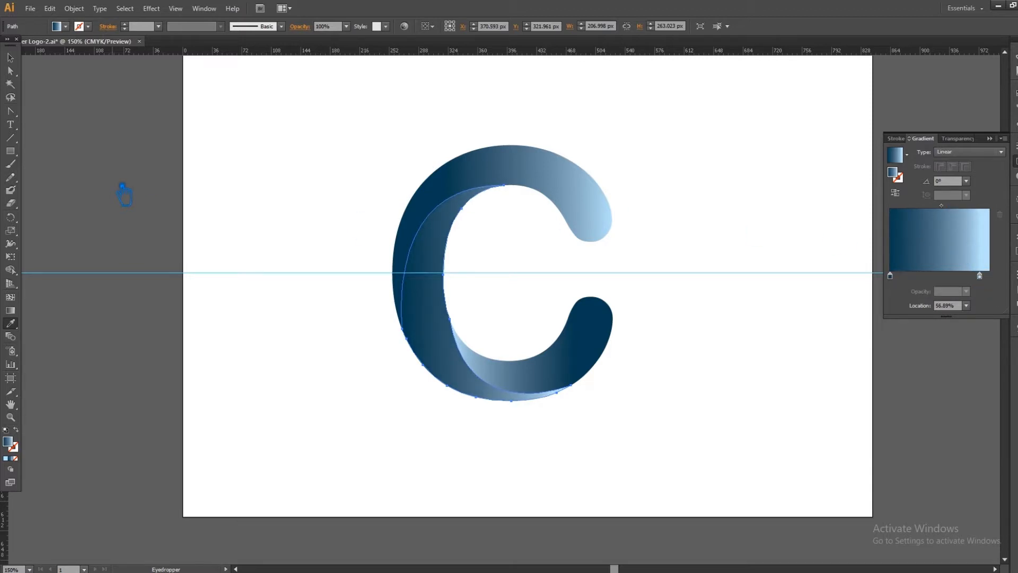
pyautogui.click(11, 58)
pyautogui.click(706, 215)
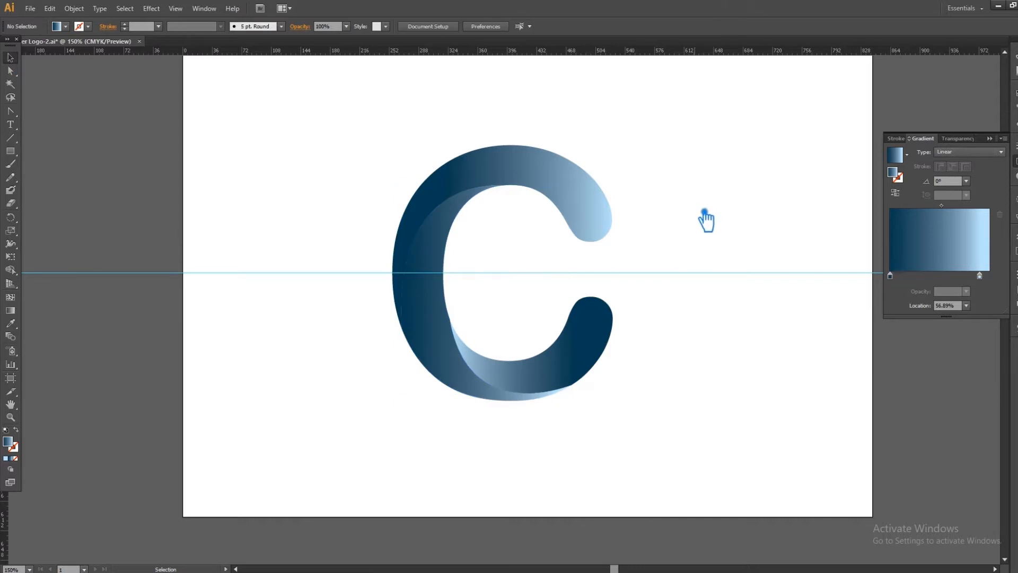
# Step: Try adding a third colour stop between the dark and light ends of the crescent's gradient
pyautogui.click(584, 374)
pyautogui.click(679, 377)
pyautogui.click(448, 298)
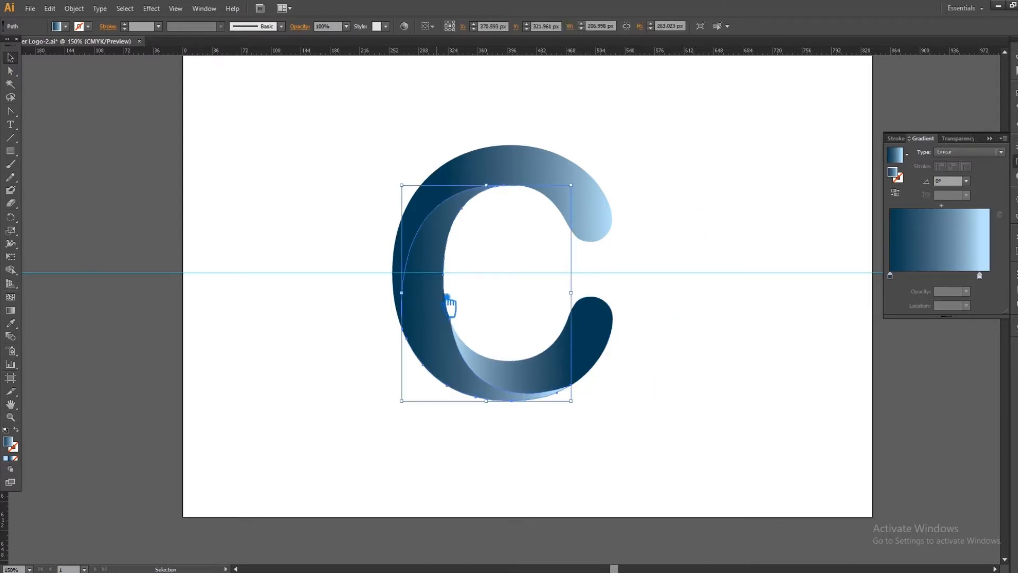
pyautogui.moveTo(890, 276)
pyautogui.mouseDown()
pyautogui.moveTo(926, 276)
pyautogui.moveTo(918, 290)
pyautogui.moveTo(890, 277)
pyautogui.mouseUp()
pyautogui.hotkey('ctrl', 'z')
pyautogui.click(937, 275)
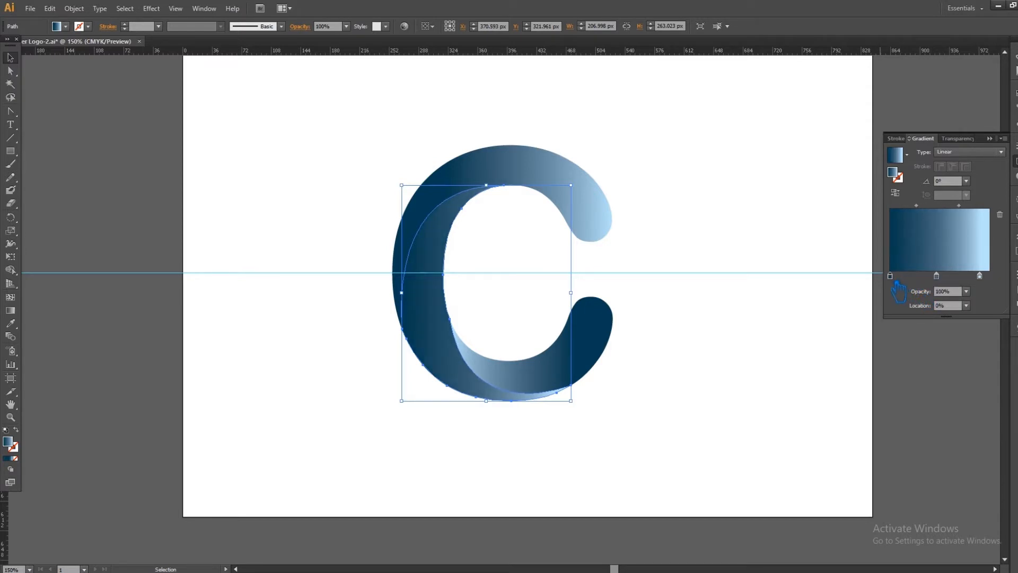
pyautogui.moveTo(943, 285); pyautogui.dragTo(938, 284)
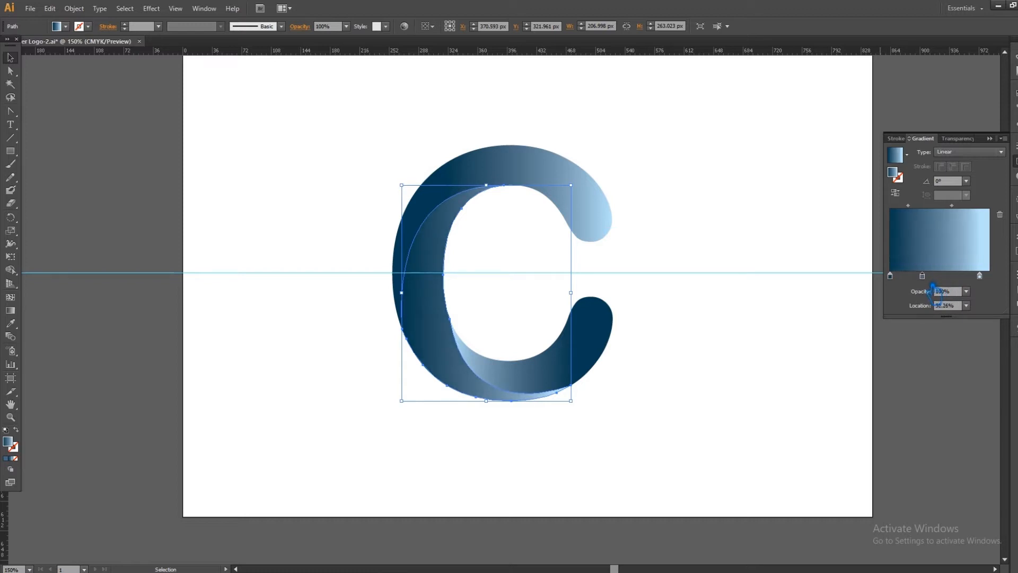
# Step: Give the lower piece a three-stop blue gradient and the crescent a light-to-dark gradient with its midpoint at 13%
pyautogui.moveTo(940, 284); pyautogui.dragTo(943, 283)
pyautogui.moveTo(990, 284)
pyautogui.mouseDown()
pyautogui.moveTo(953, 306)
pyautogui.moveTo(982, 287)
pyautogui.mouseUp()
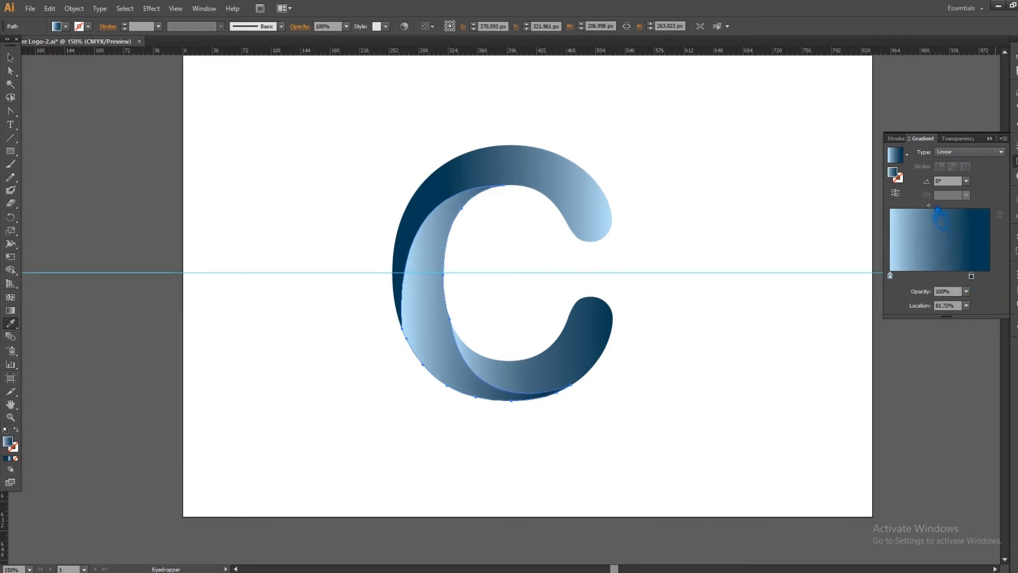
pyautogui.moveTo(939, 211); pyautogui.dragTo(898, 212)
pyautogui.moveTo(971, 275); pyautogui.dragTo(1010, 284)
pyautogui.moveTo(903, 206)
pyautogui.mouseDown()
pyautogui.moveTo(918, 208)
pyautogui.moveTo(904, 209)
pyautogui.mouseUp()
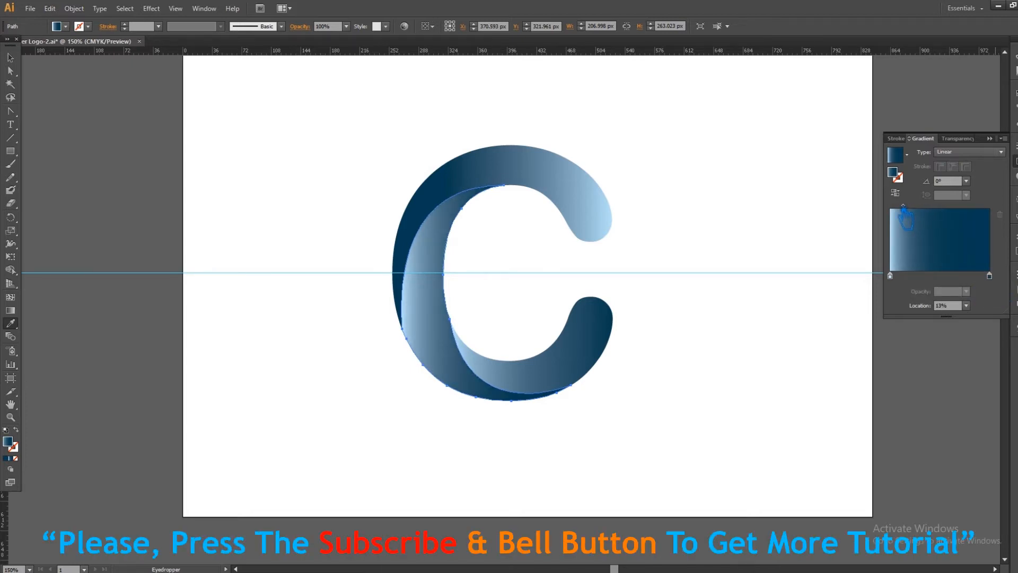
# Step: Move the dark stop of the crescent's gradient to 36.68%
pyautogui.moveTo(892, 277)
pyautogui.mouseDown()
pyautogui.moveTo(908, 282)
pyautogui.moveTo(893, 280)
pyautogui.mouseUp()
pyautogui.moveTo(938, 214); pyautogui.dragTo(939, 210)
pyautogui.moveTo(990, 277); pyautogui.dragTo(936, 284)
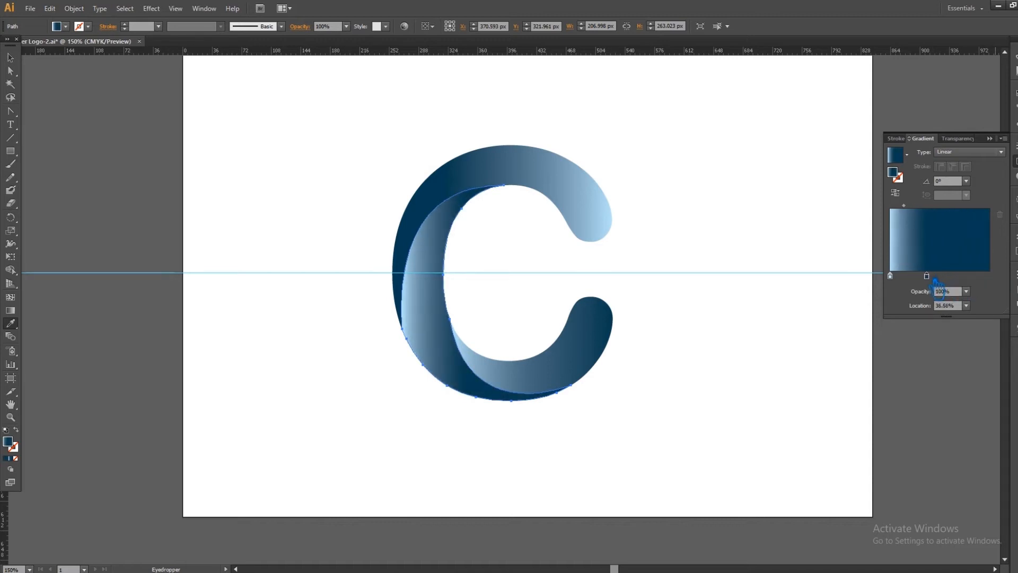
# Step: Clear the selection and hide the horizontal guide
pyautogui.click(989, 139)
pyautogui.click(10, 58)
pyautogui.click(270, 187)
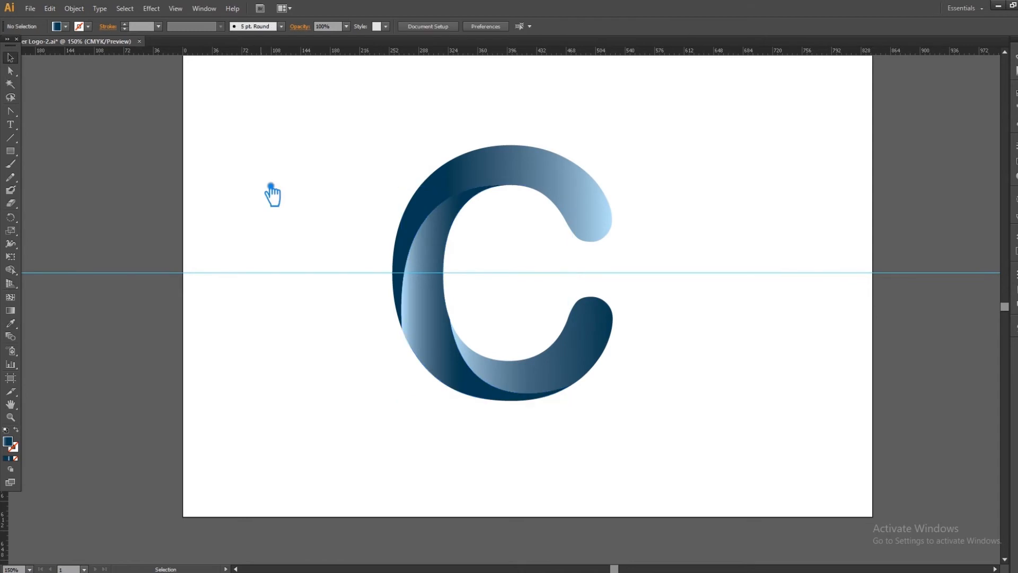
pyautogui.hotkey('ctrl', ';')
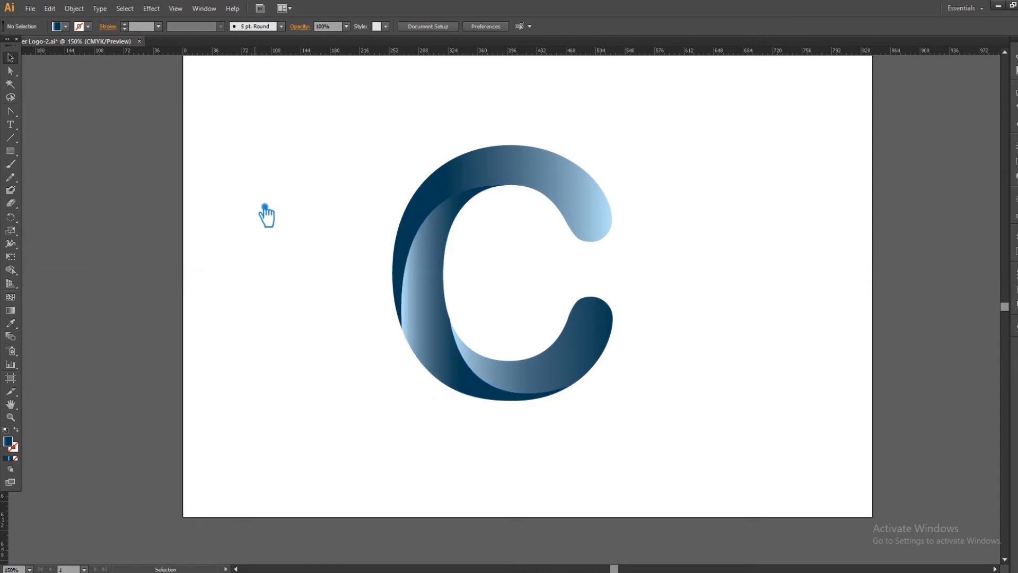
# Step: Try a radial gradient on the lower piece, moving its middle stop to 61.83% and undoing that move
pyautogui.click(574, 376)
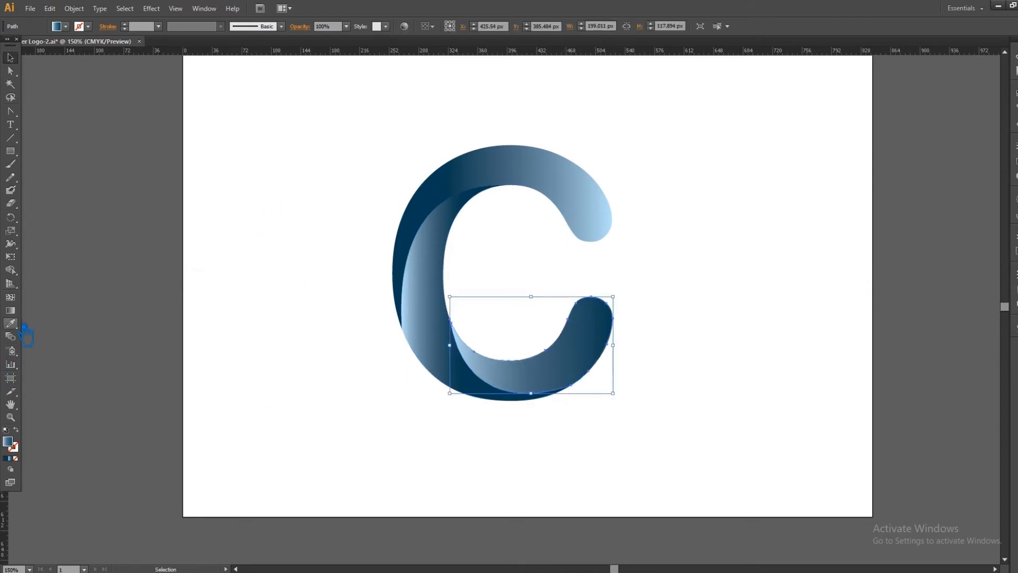
pyautogui.click(1015, 161)
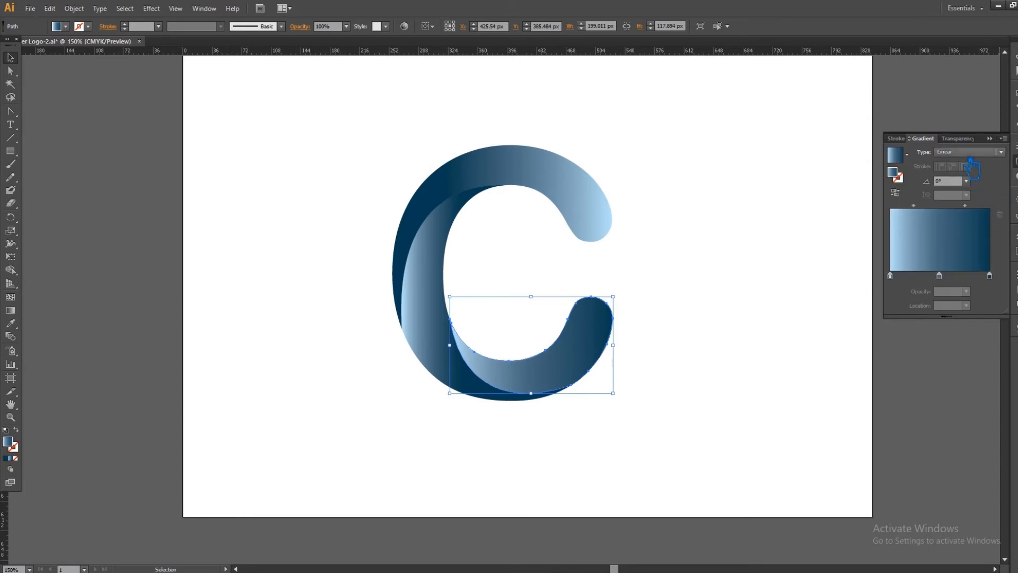
pyautogui.click(970, 153)
pyautogui.click(971, 166)
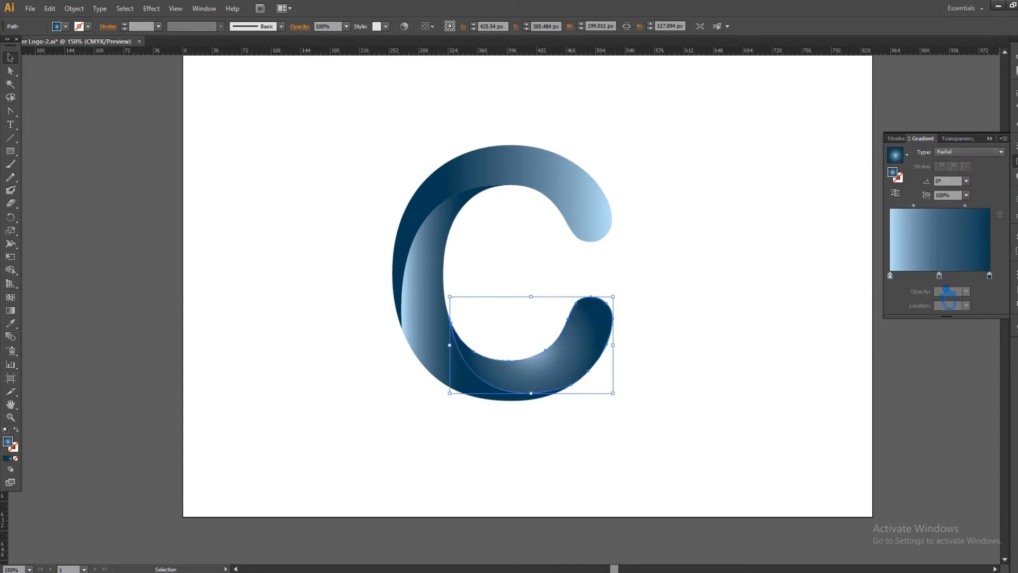
pyautogui.moveTo(940, 275); pyautogui.dragTo(952, 275)
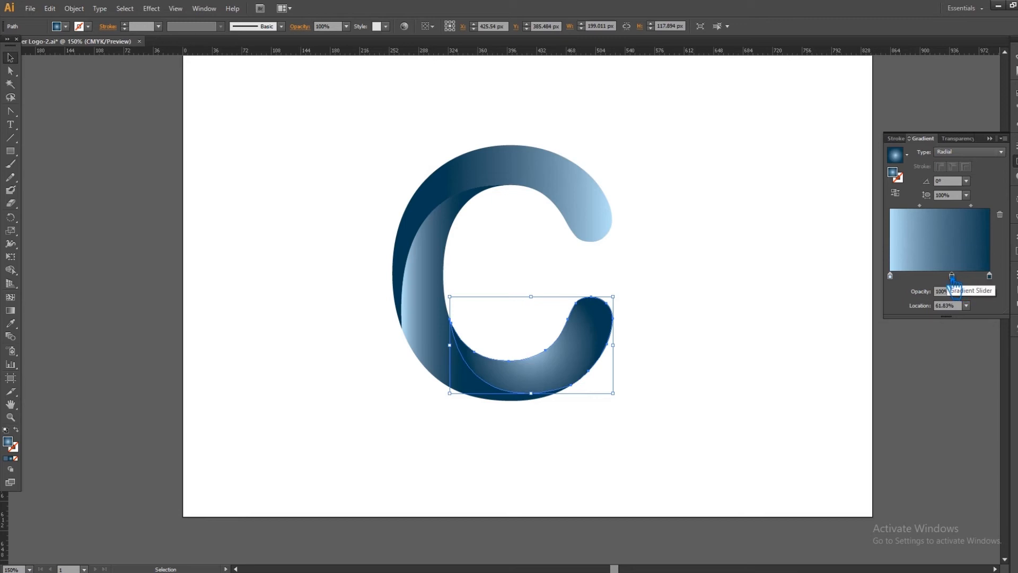
pyautogui.hotkey('ctrl', 'z')
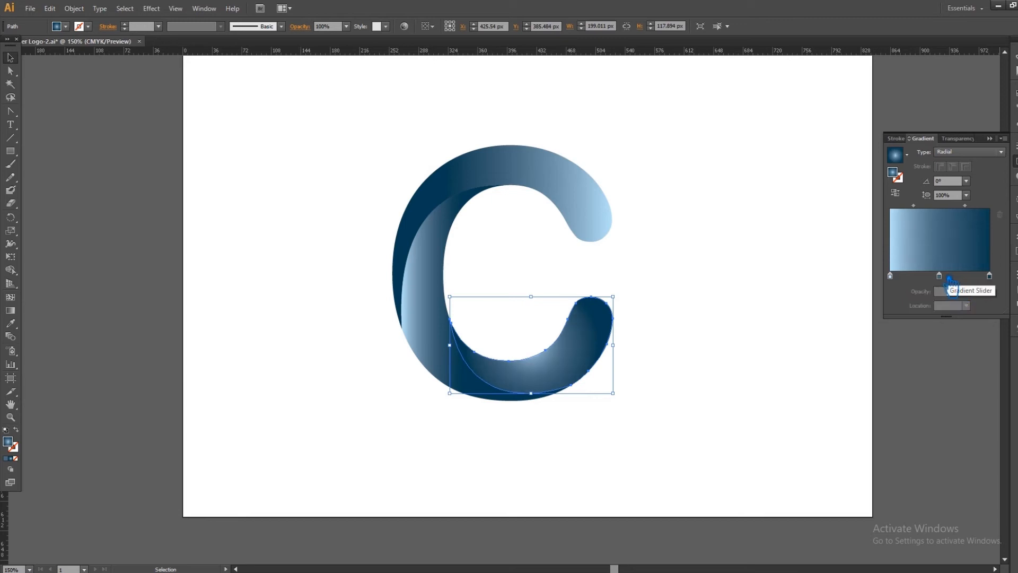
# Step: Remove the middle stop from the lower piece's radial gradient and set the midpoint to about 36%
pyautogui.click(109, 91)
pyautogui.click(597, 361)
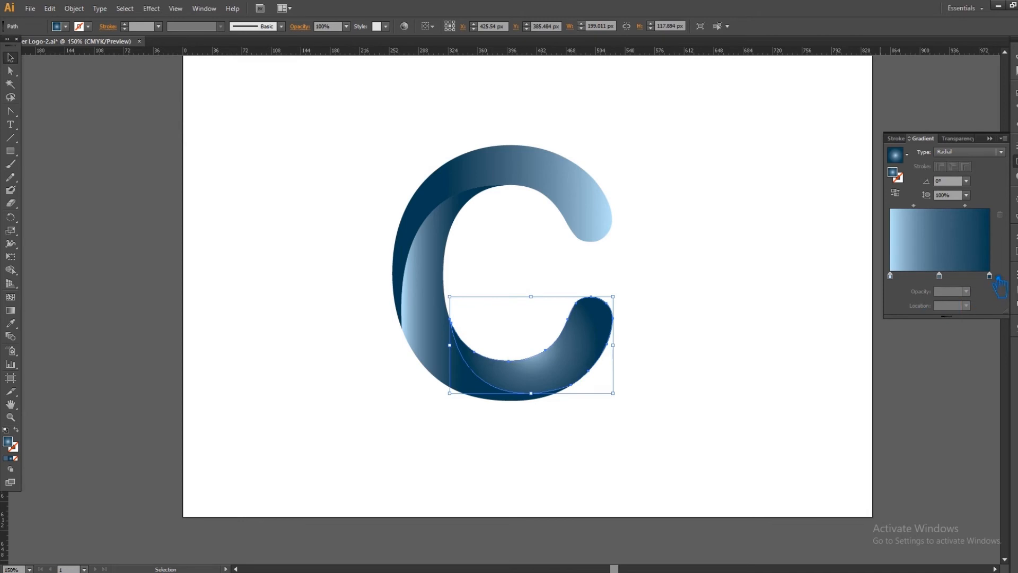
pyautogui.moveTo(939, 276); pyautogui.dragTo(955, 311)
pyautogui.click(941, 206)
pyautogui.moveTo(949, 211); pyautogui.dragTo(933, 212)
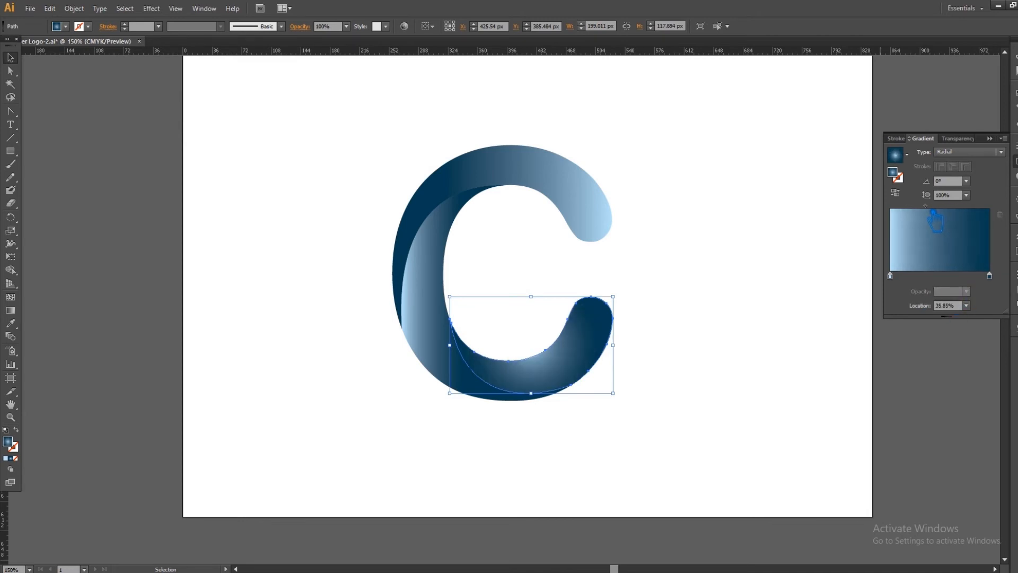
pyautogui.click(739, 265)
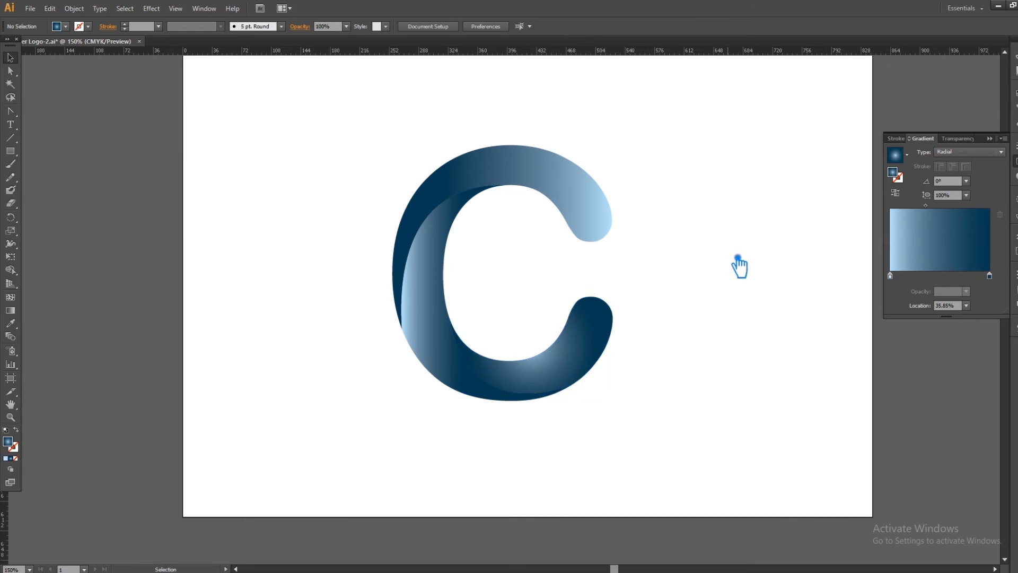
# Step: Undo the radial gradient's stop changes and set the lower piece's gradient type back to Linear
pyautogui.hotkey('ctrl', 'z')
pyautogui.hotkey('ctrl', 'z')
pyautogui.hotkey('ctrl', 'z')
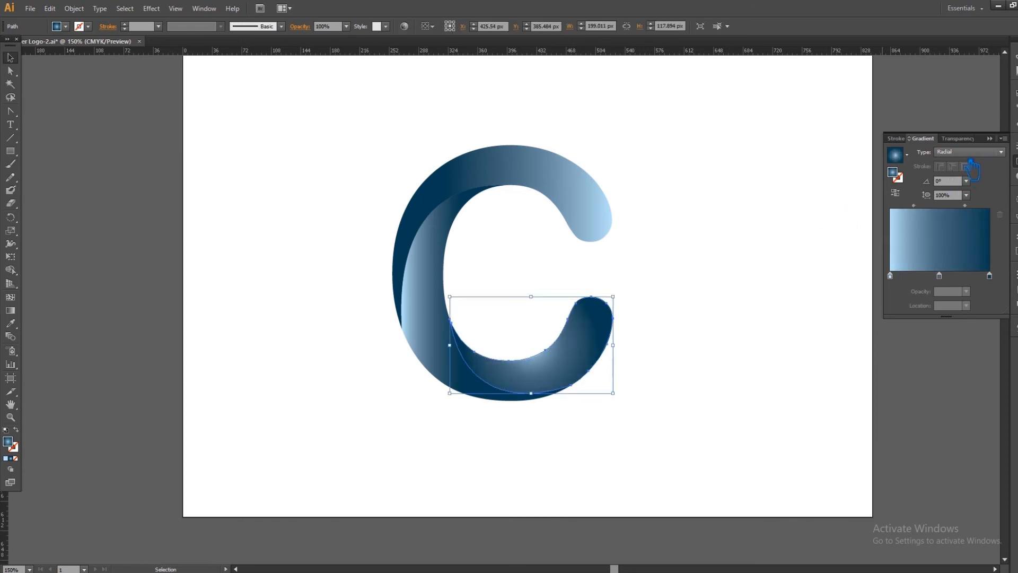
pyautogui.click(971, 152)
pyautogui.click(961, 168)
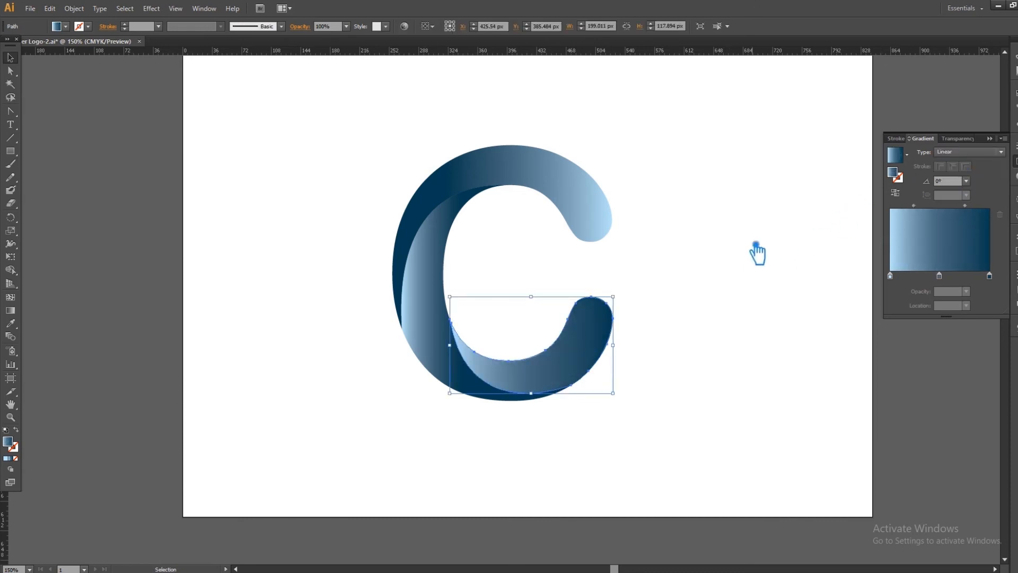
# Step: Select the upper piece of the C
pyautogui.click(555, 177)
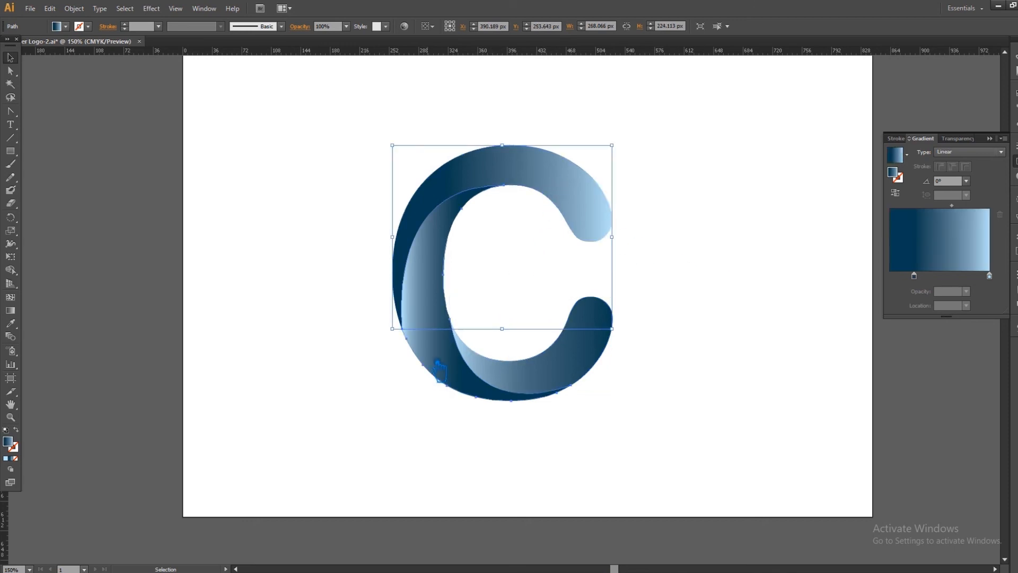